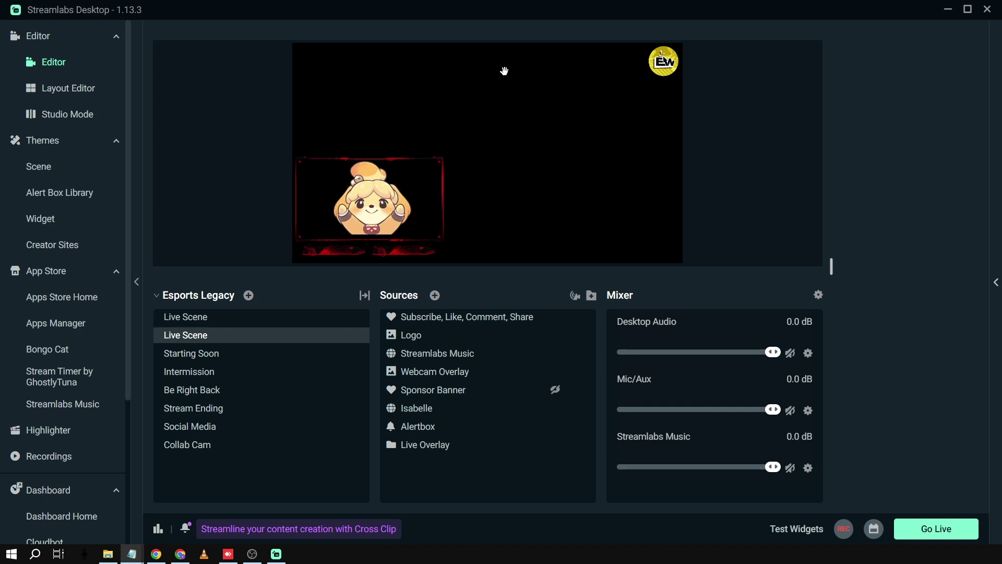
- Search Google for 'STREAMLABS' and open the Streamlabs Cloudbot result in a new tab
left_click(180, 554)
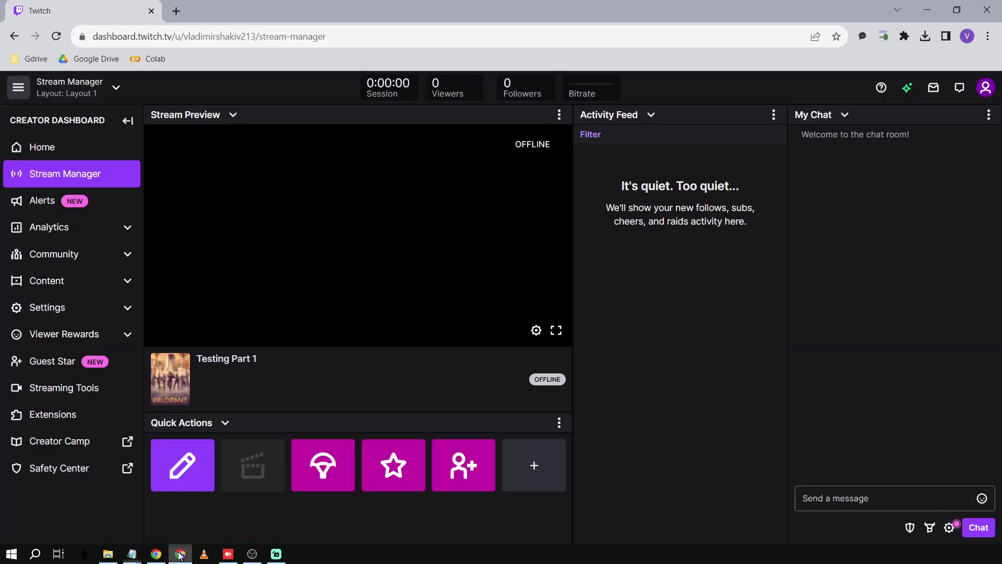
left_click(177, 12)
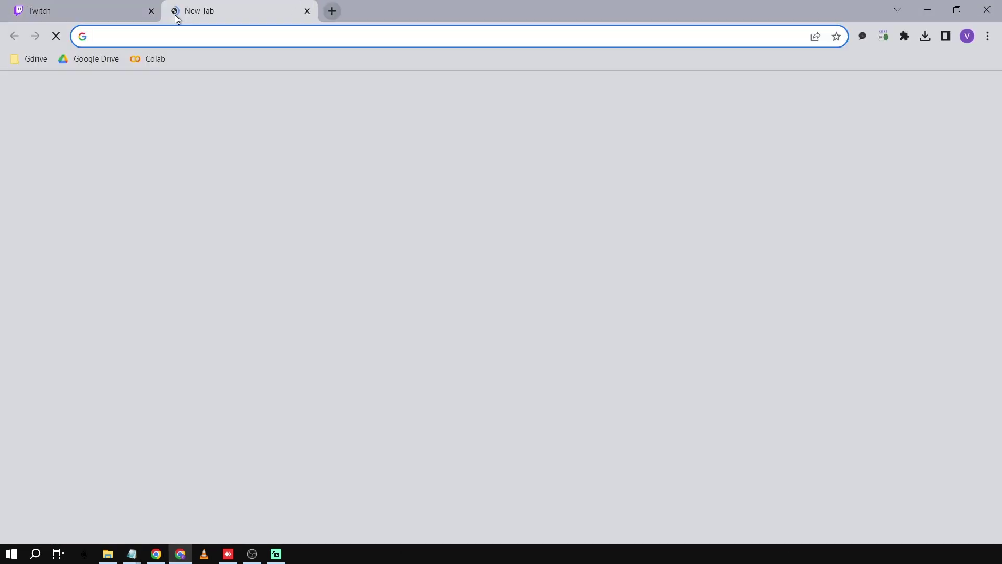
type("STREAMLABS")
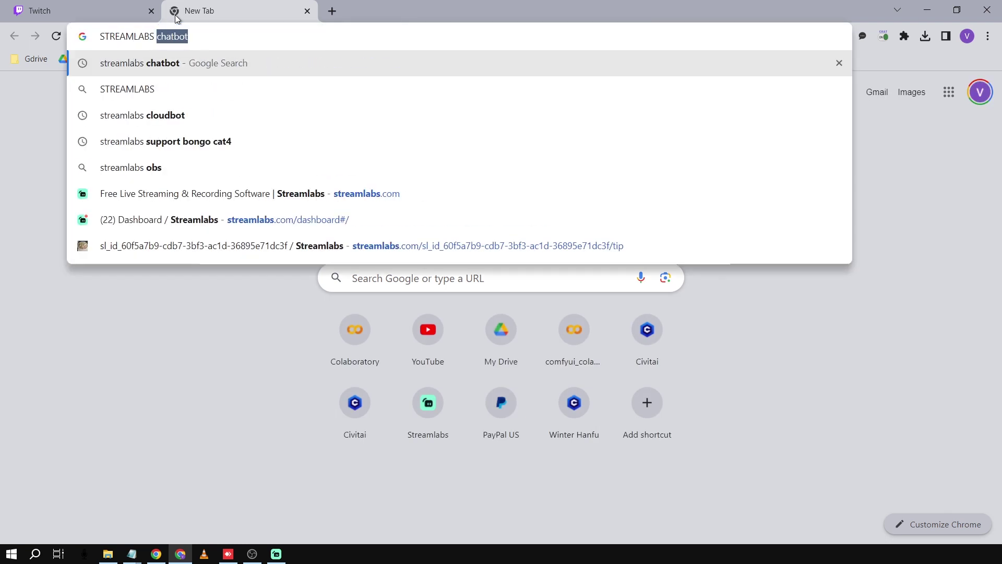
key("Return")
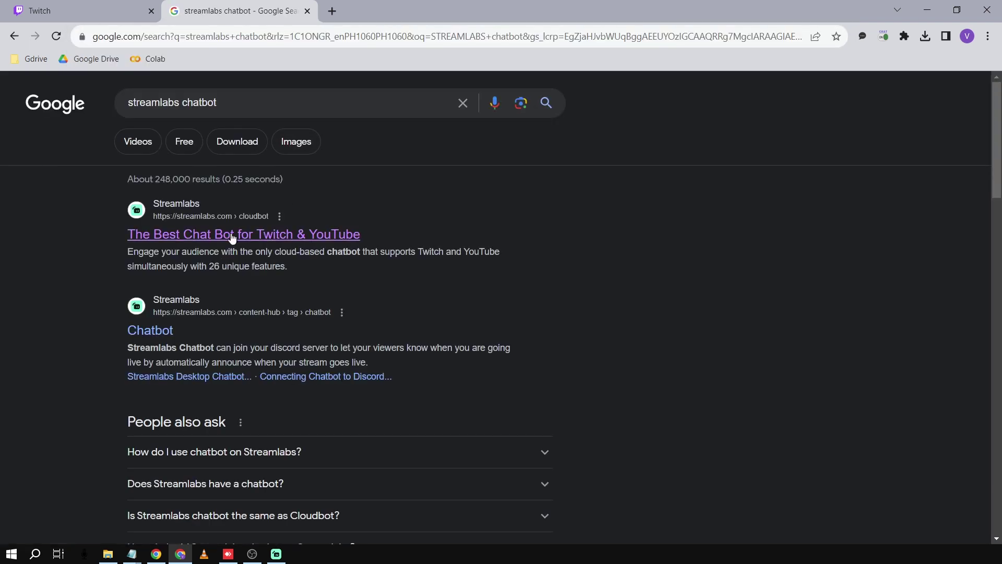
middle_click(198, 236)
key("ctrl+Tab")
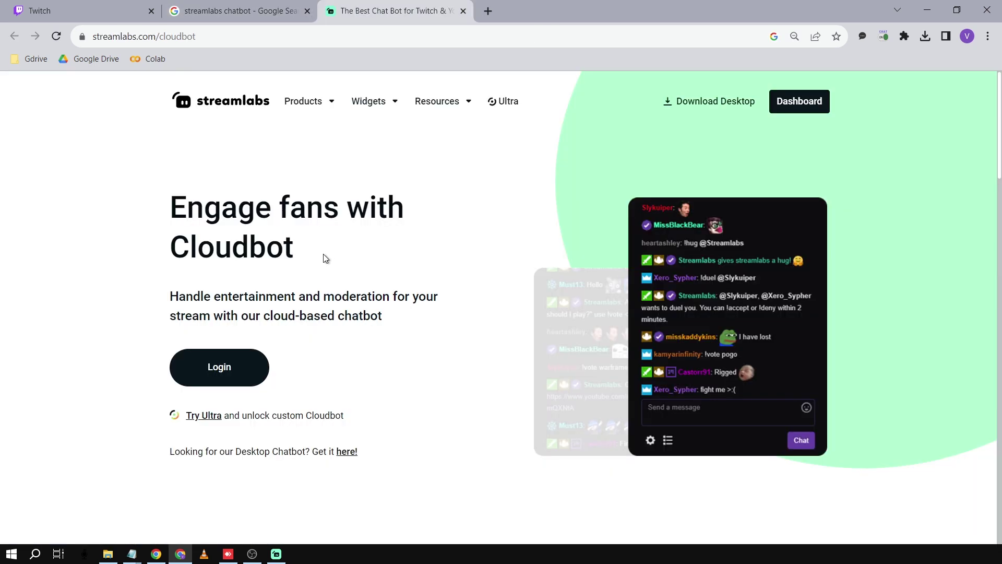
- Go from the Cloudbot page to the Desktop Chatbot download page
left_click_drag(325, 257, 168, 211)
left_click(294, 240)
left_click_drag(323, 248, 140, 193)
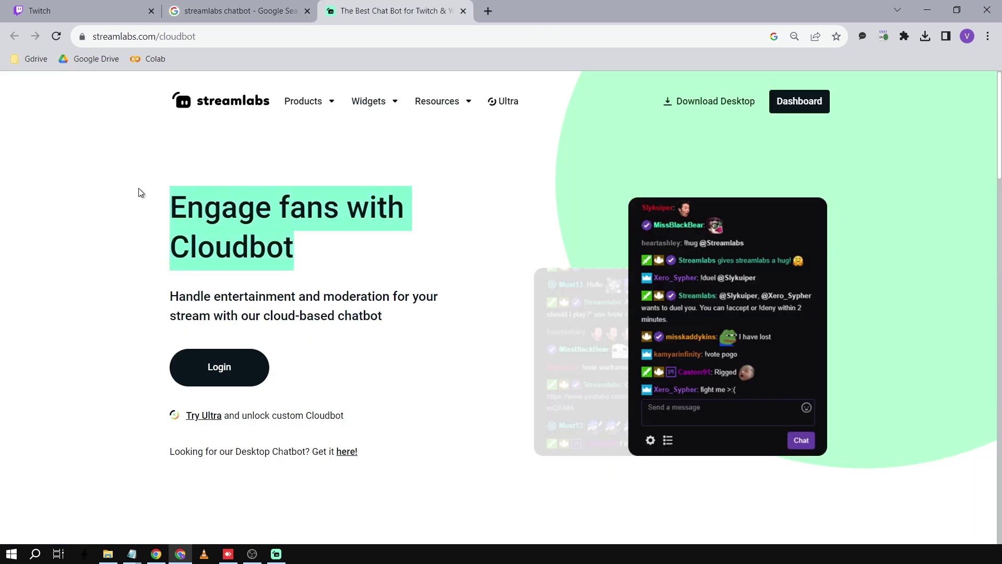
left_click(334, 268)
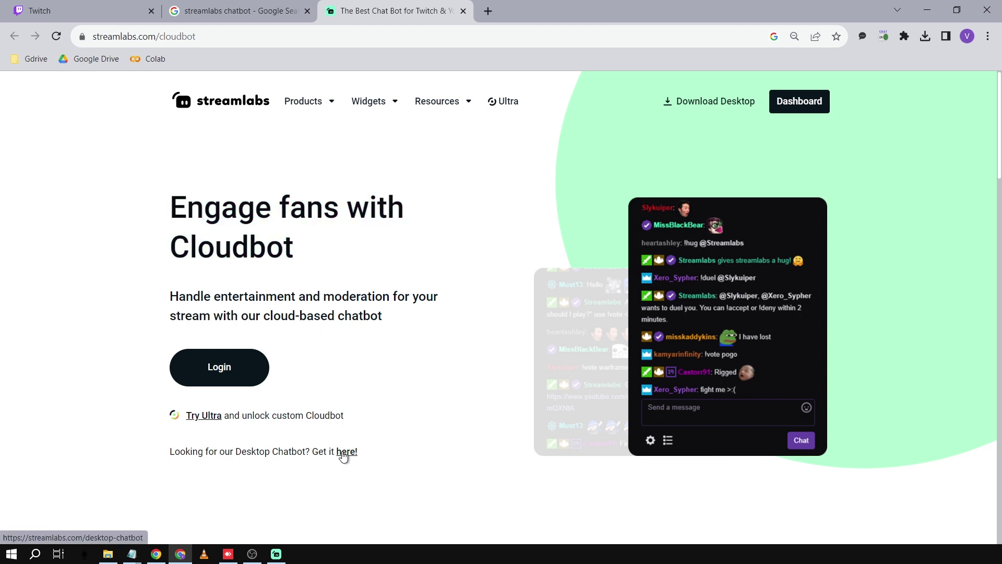
left_click(343, 453)
- Cancel the duplicate Chatbot download and run the earlier Installer (1).exe instead
left_click_drag(169, 211, 318, 242)
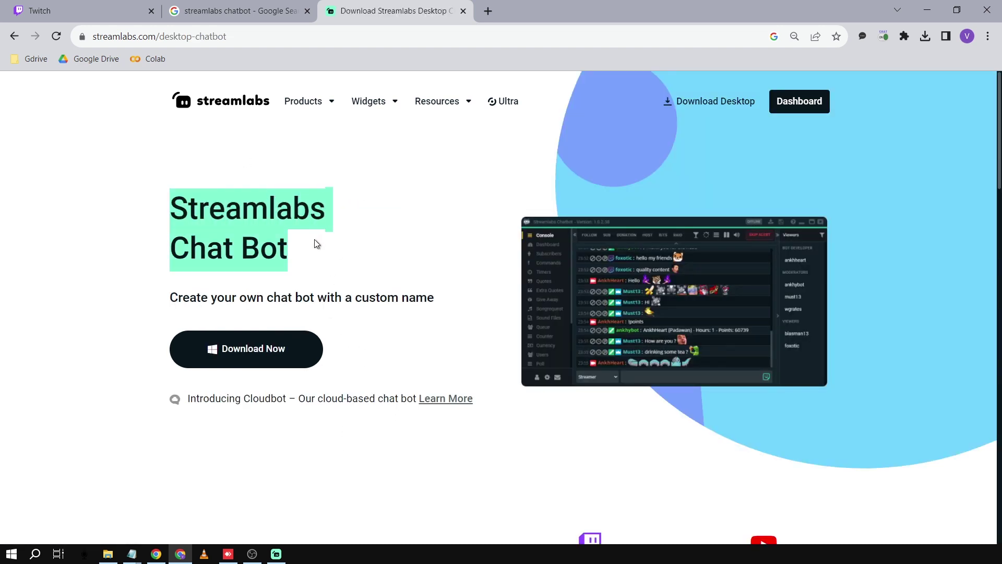
left_click(267, 247)
left_click(249, 346)
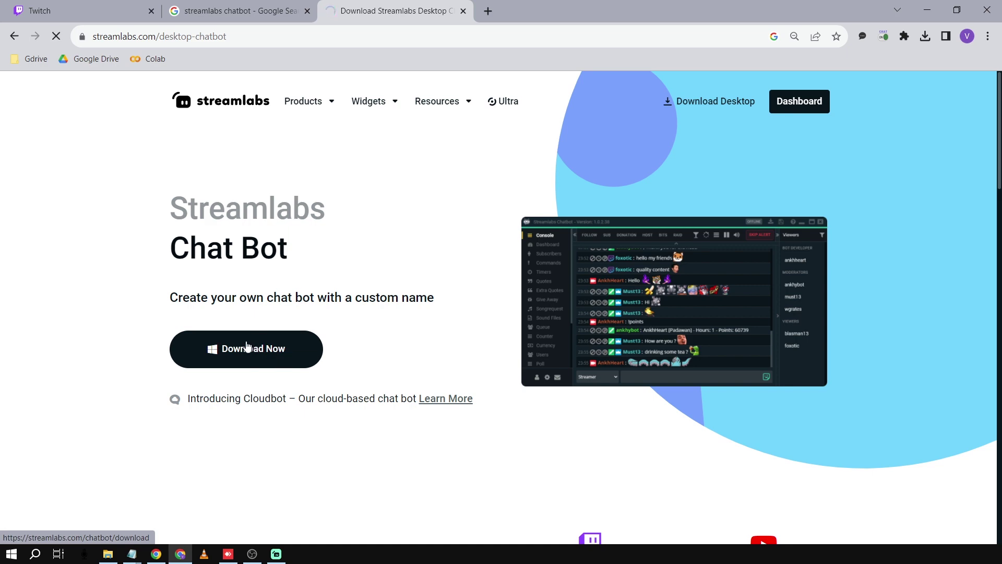
left_click(918, 42)
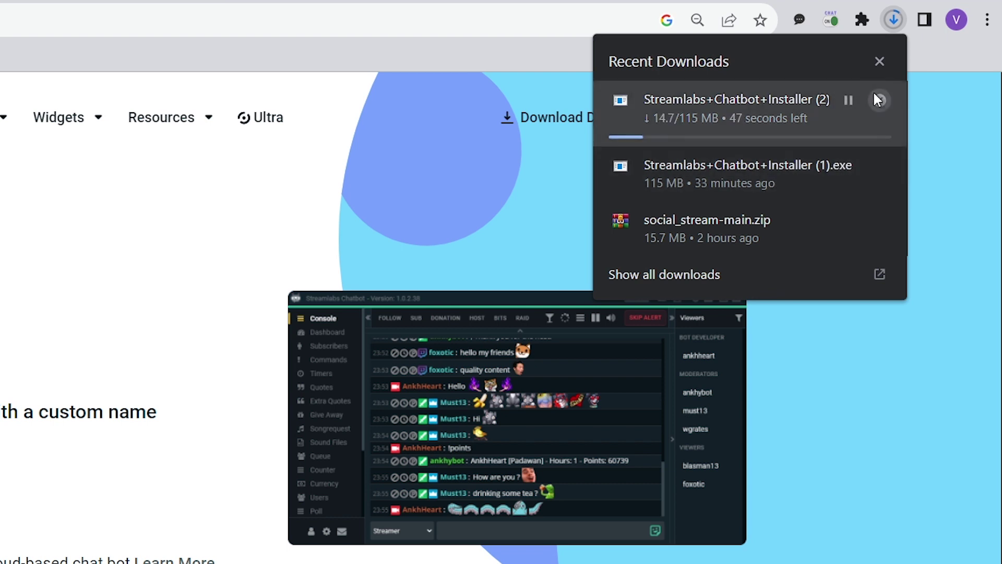
left_click(879, 100)
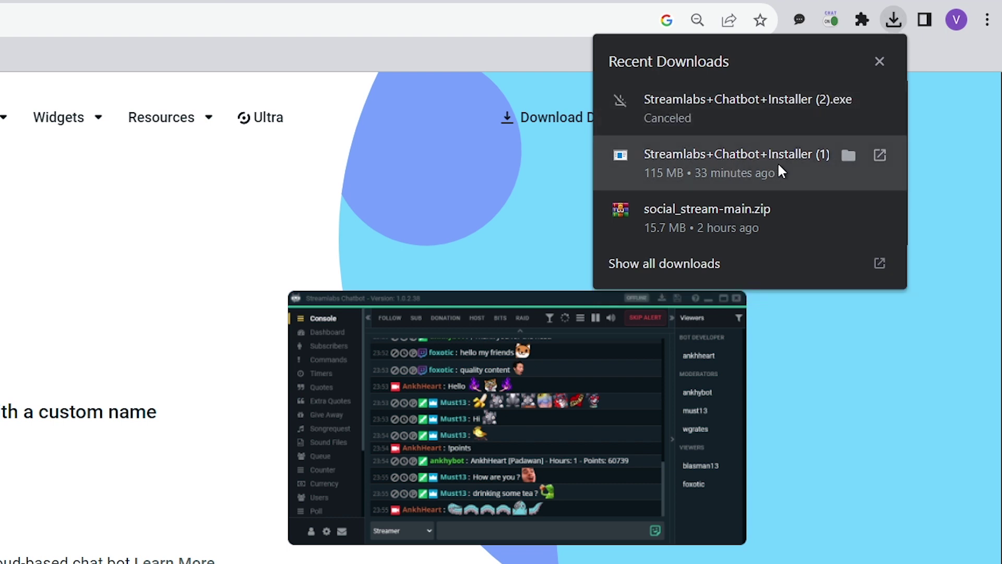
left_click(757, 156)
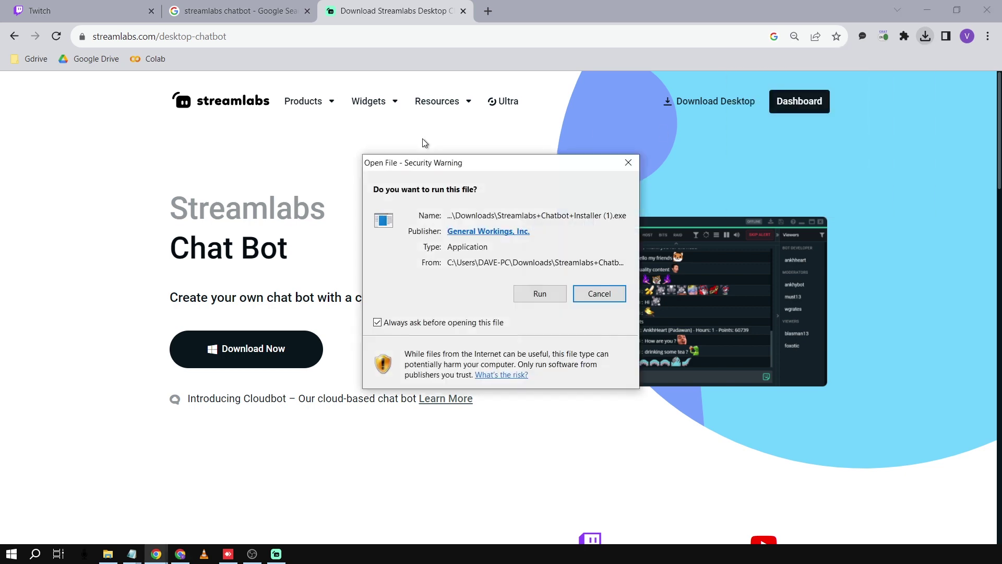
left_click(540, 296)
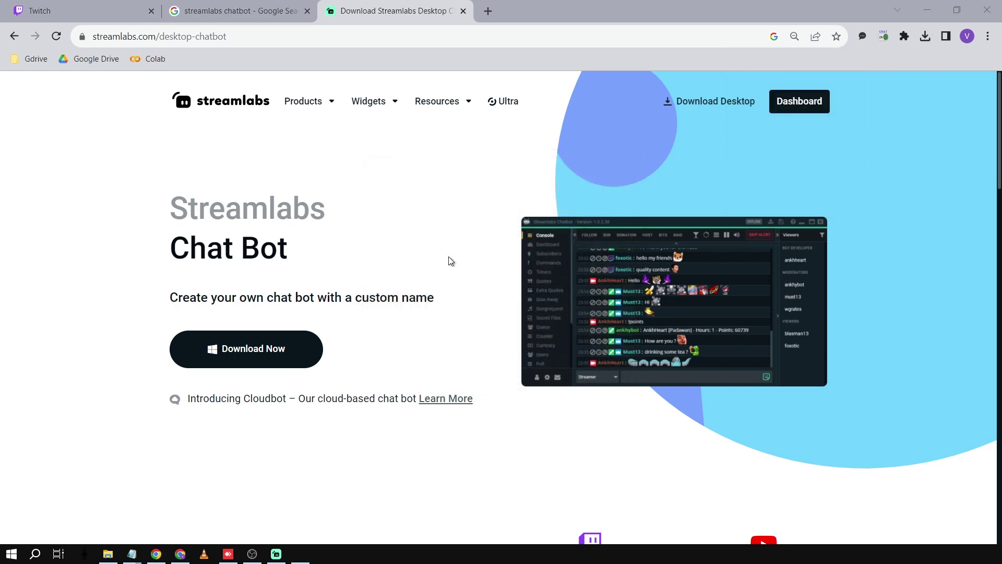
- Accept the licence agreement and confirm installing into the existing default folder
left_click(464, 11)
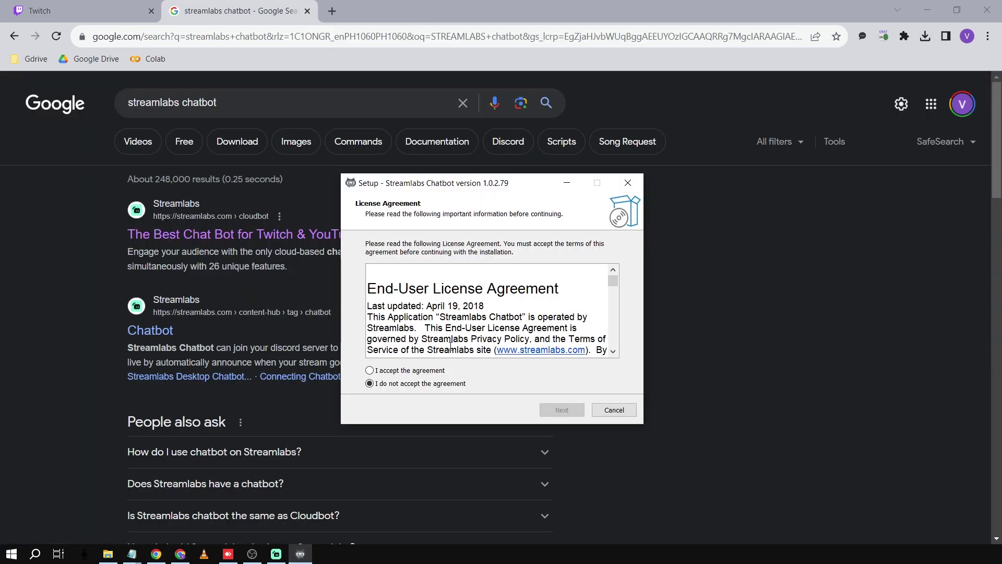
left_click(424, 371)
left_click(566, 410)
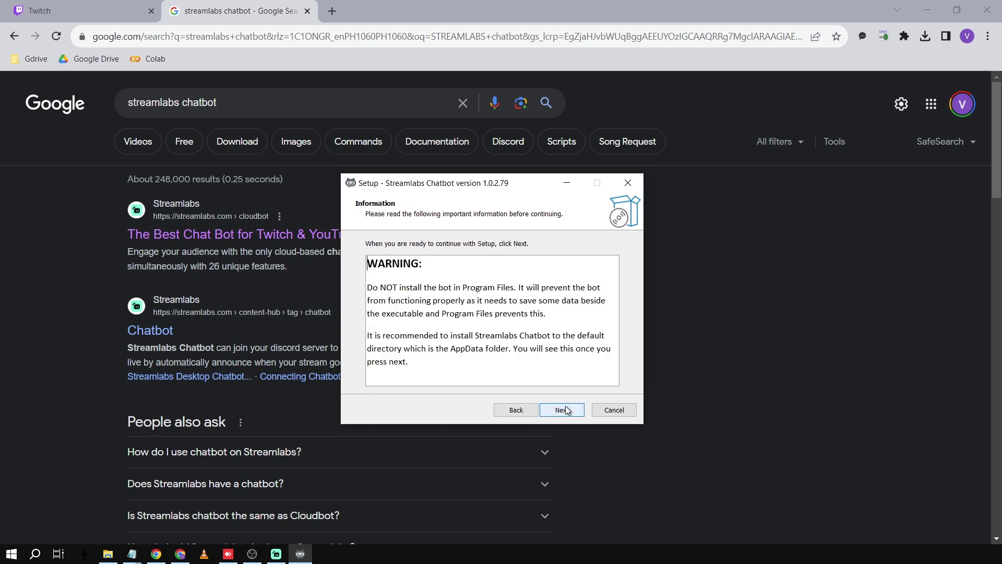
left_click(566, 410)
left_click(566, 410)
left_click(553, 340)
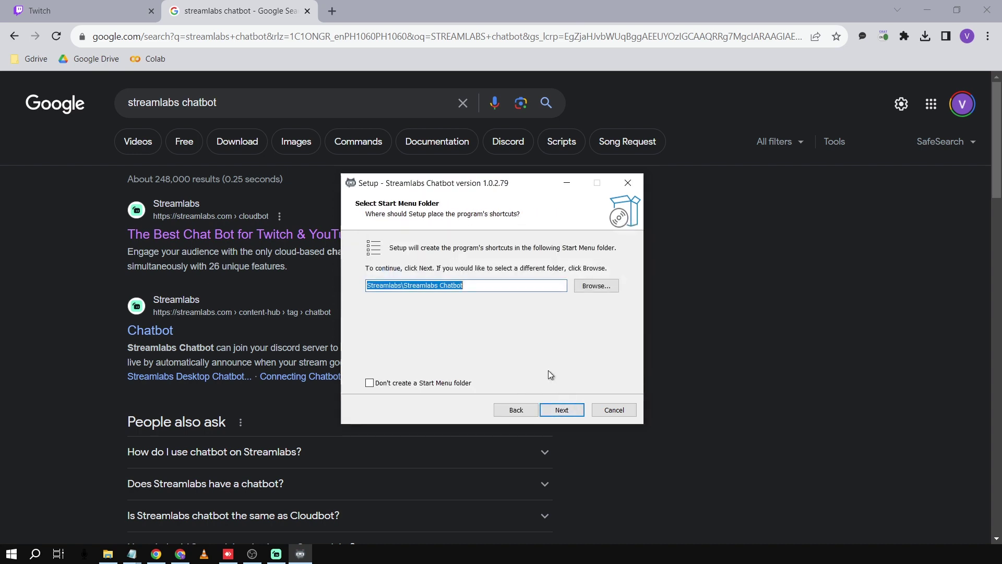
- Keep the default Start Menu folder and tasks, install 1.0.2.79, and finish setup
left_click(547, 409)
left_click(547, 410)
left_click(547, 409)
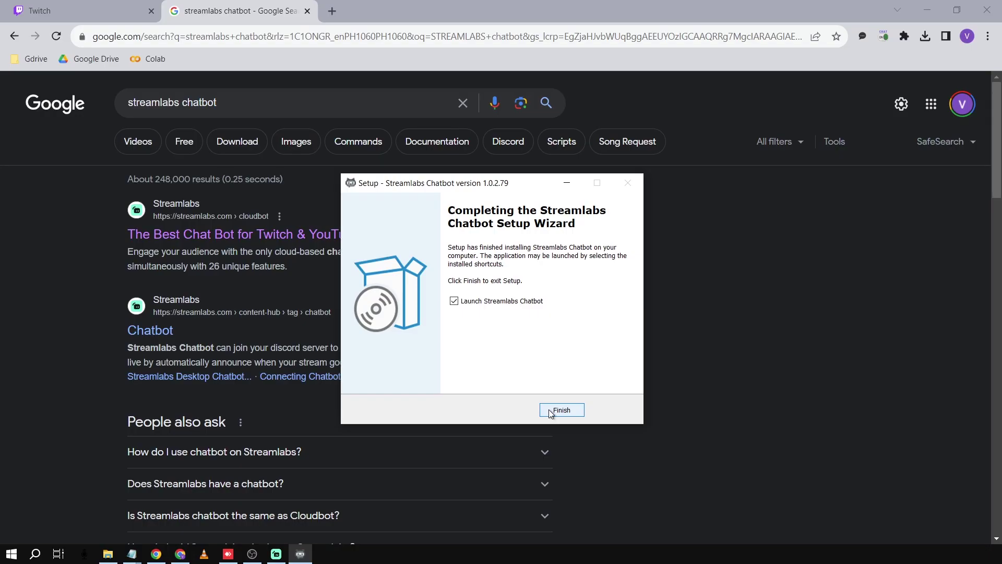
left_click(551, 411)
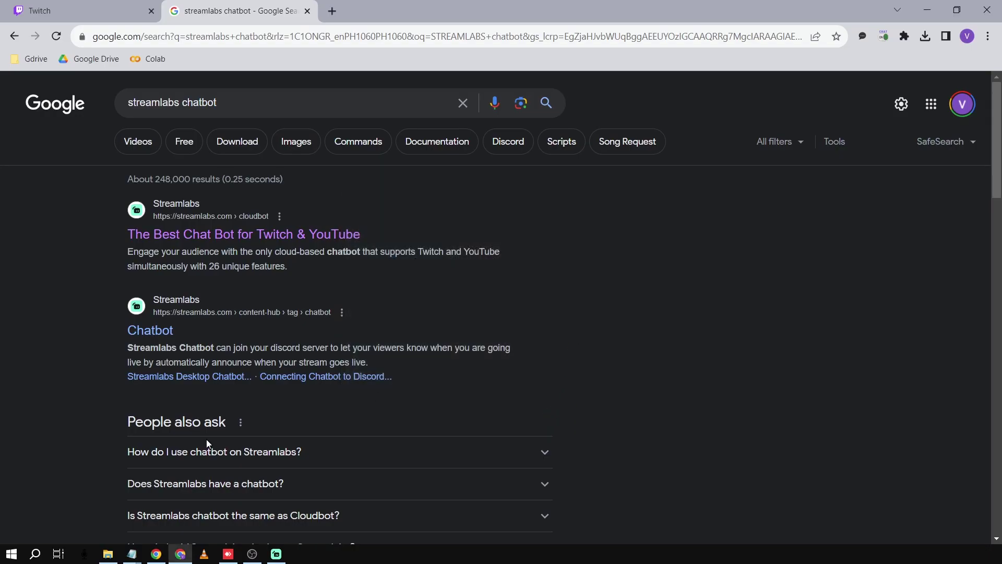
- Launch Streamlabs Chatbot from Windows Search and dismiss its Support notice
key("super")
type("STREA")
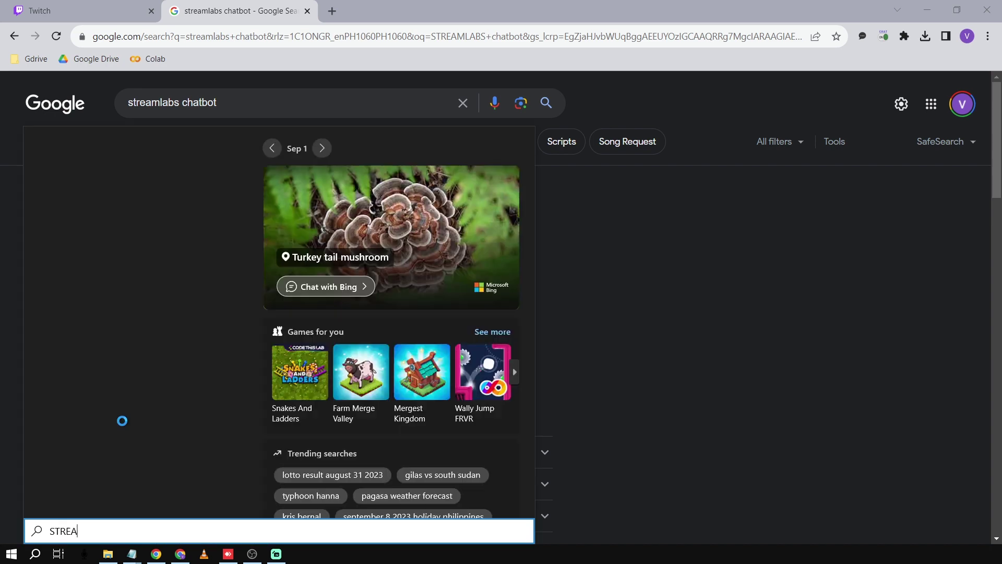
type("MLABS")
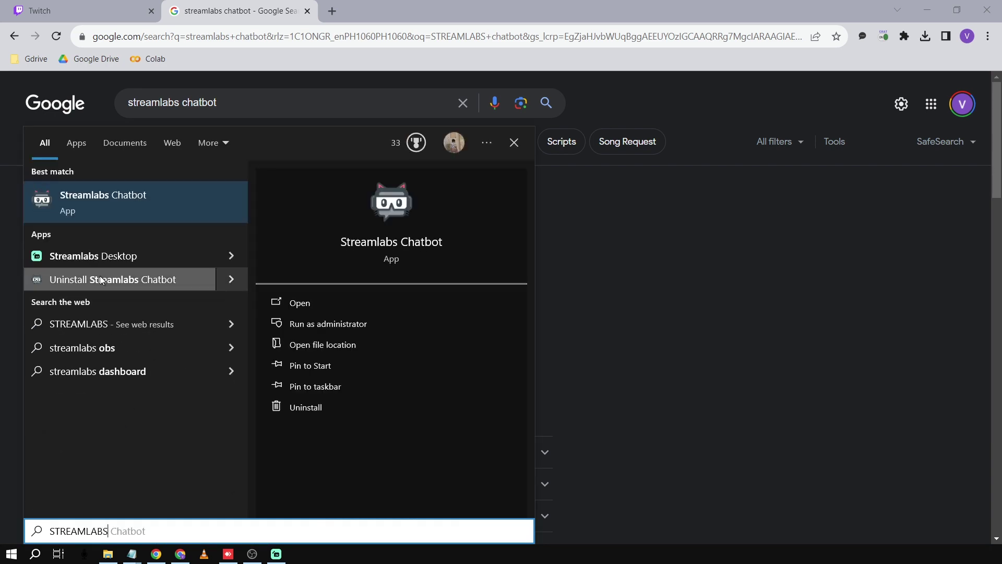
left_click(140, 197)
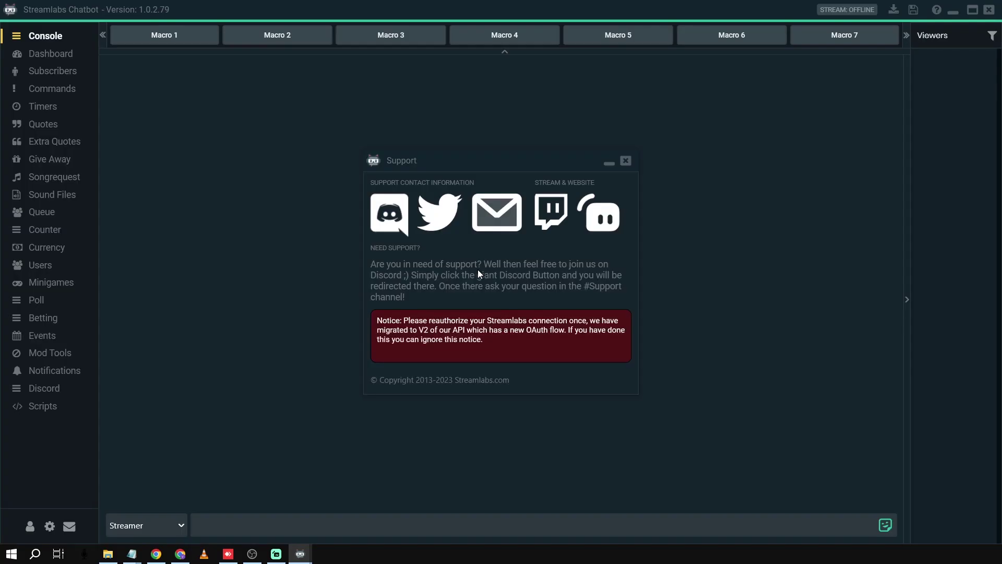
left_click(622, 163)
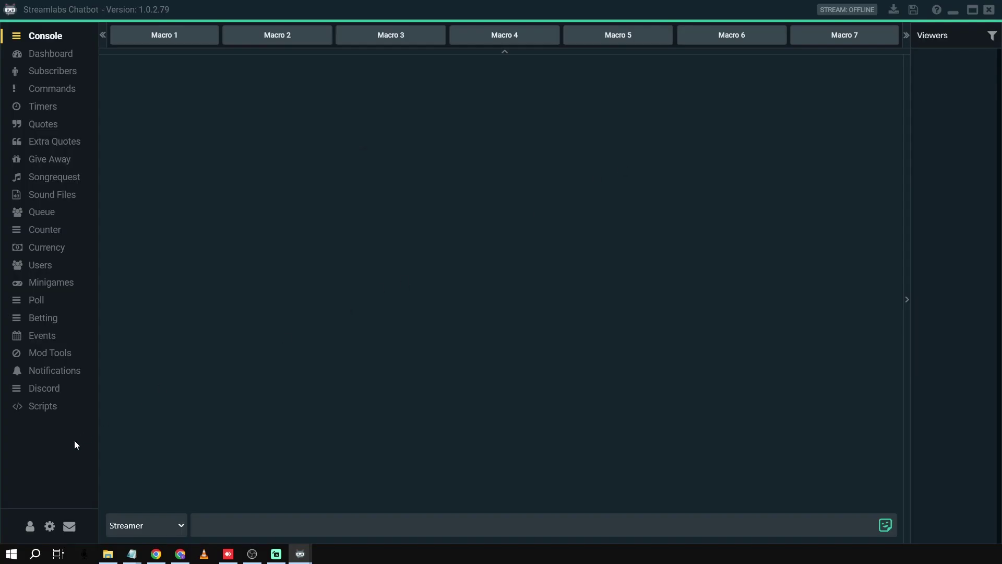
- Disconnect the Twitch bot, authorize a newly generated OAuth token, and reconnect it to chat
left_click(29, 528)
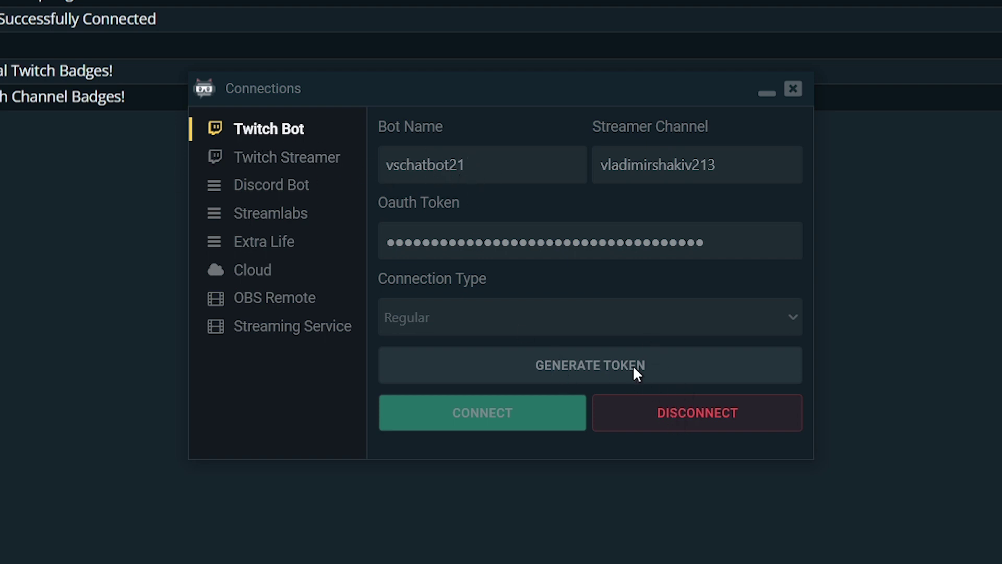
left_click(657, 407)
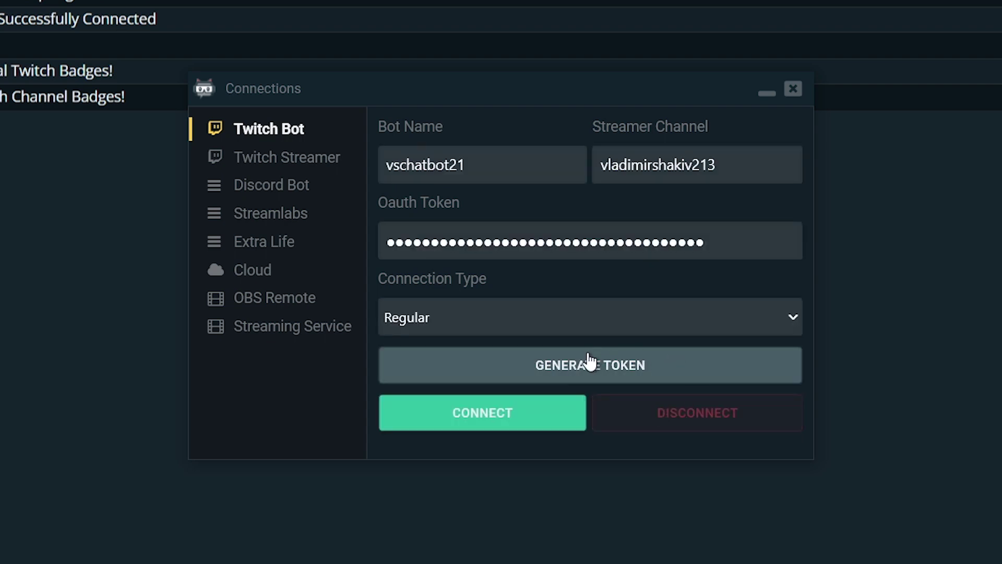
left_click(565, 365)
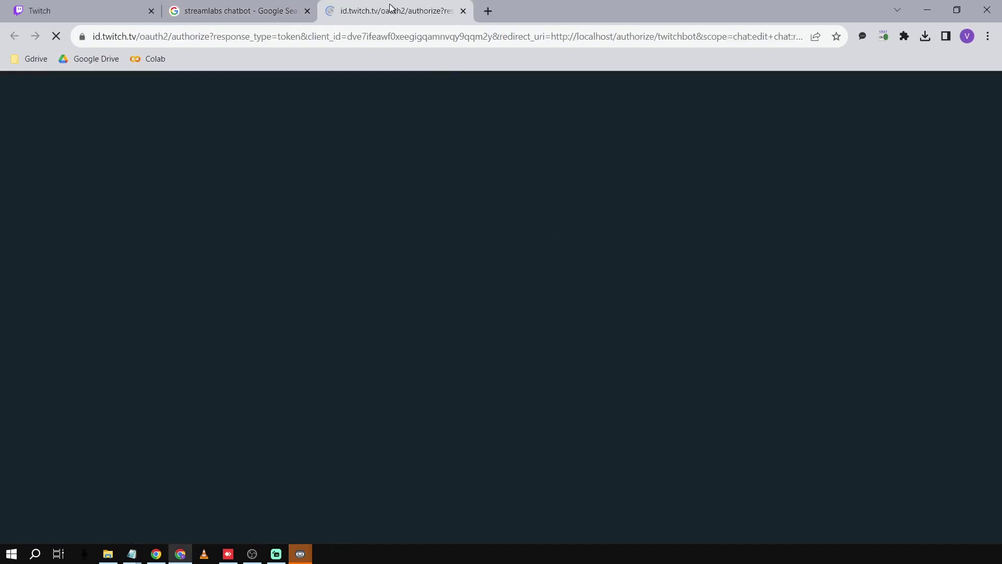
scroll(441, 170, "down", 10)
scroll(441, 170, "up", 10)
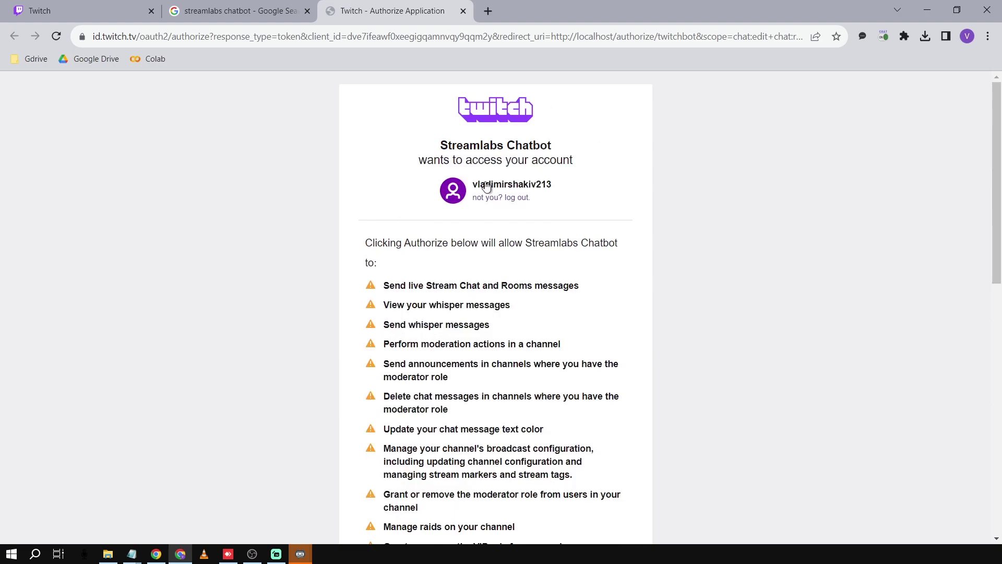
scroll(440, 147, "down", 10)
left_click(467, 274)
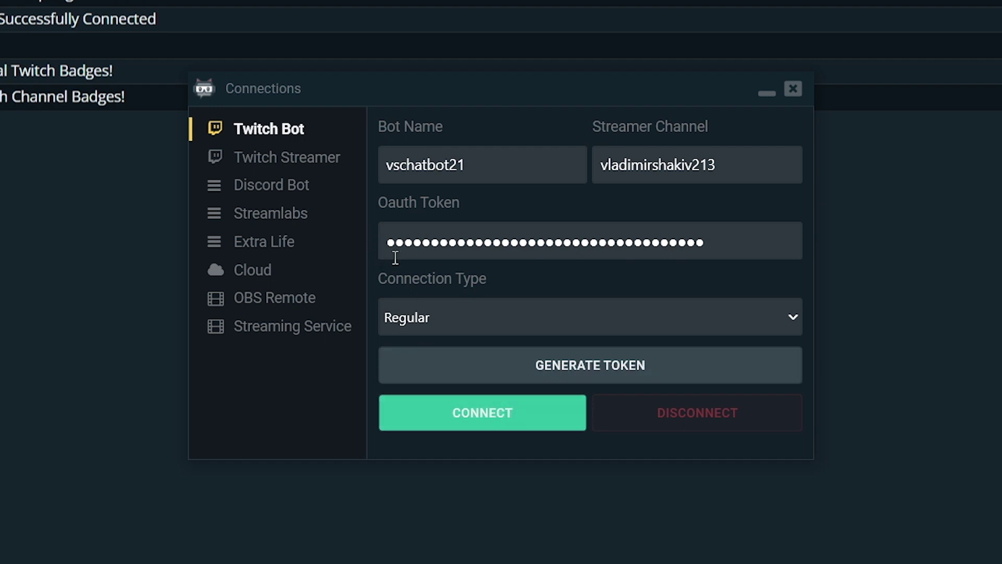
left_click(470, 407)
- Sync commands and quotes to the Streamlabs tip page and close the Connections window
left_click(292, 158)
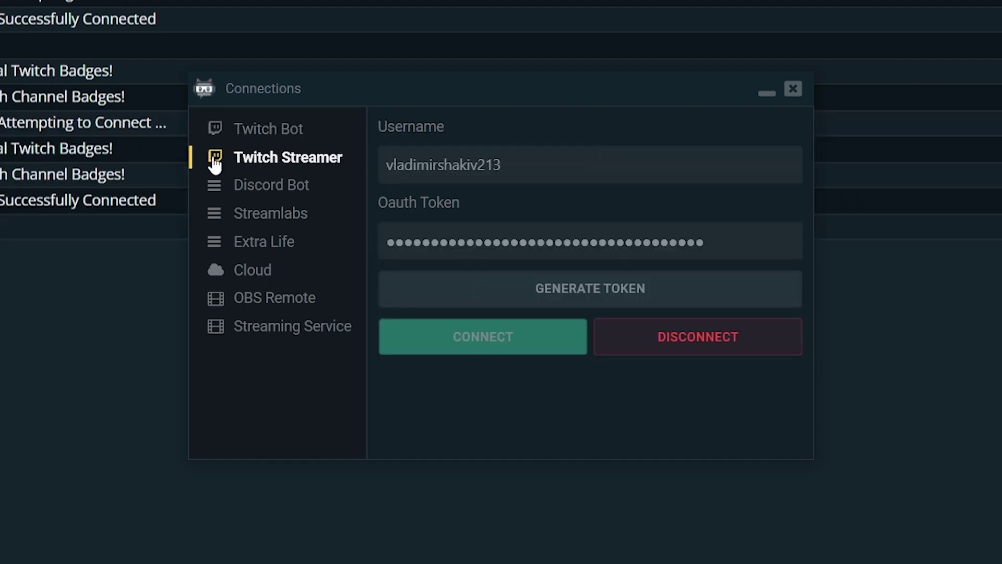
left_click(272, 213)
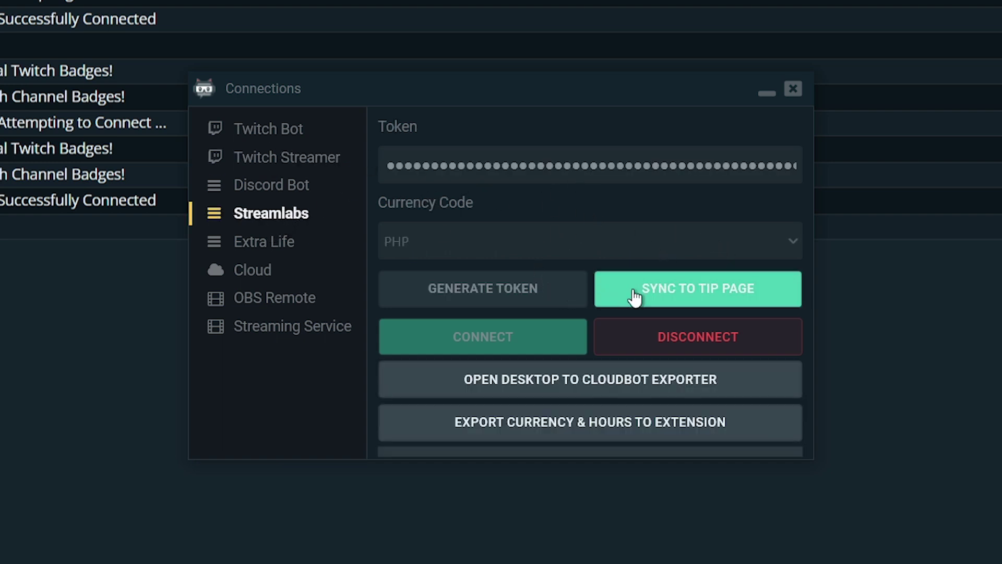
left_click(687, 293)
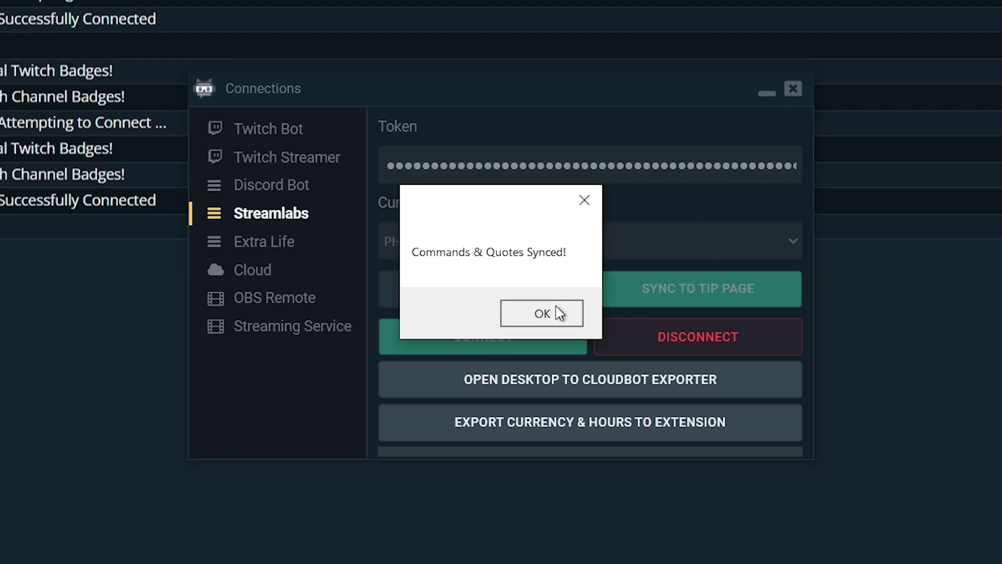
left_click(556, 312)
left_click(794, 90)
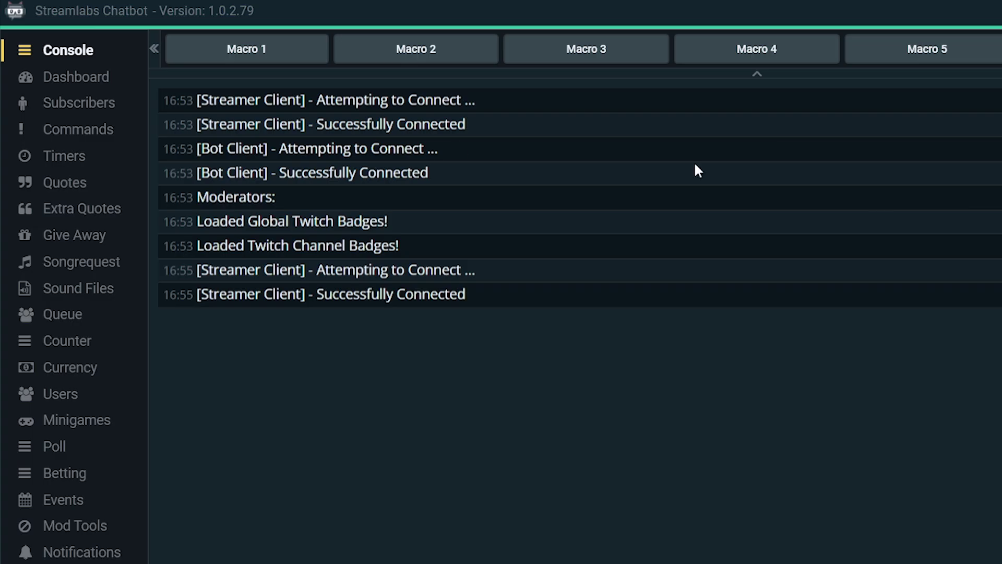
- Create and submit the !youtube command with reply 'Please subscribe to my youtube channel. It's Easy Webber.'
left_click(91, 132)
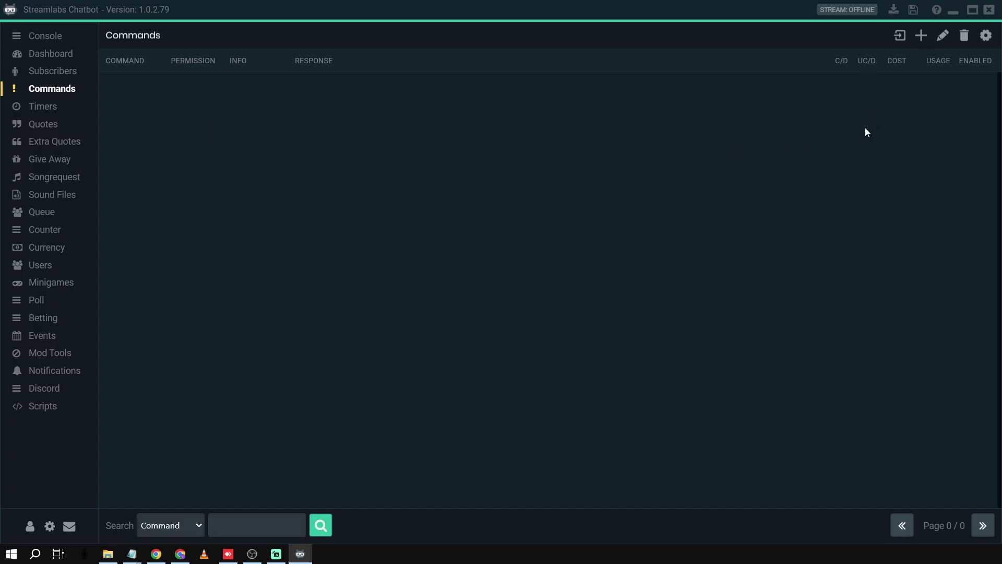
left_click(921, 35)
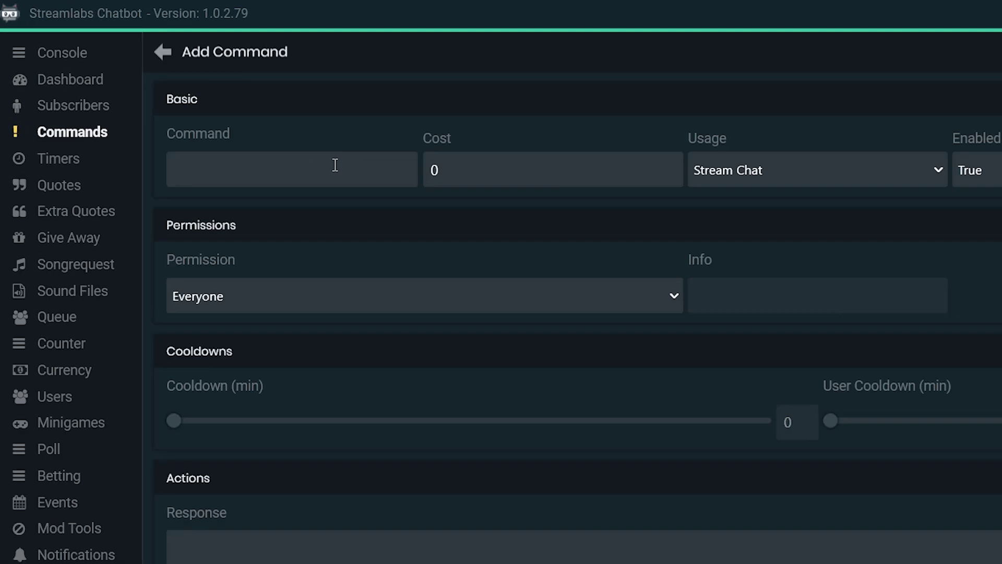
left_click(335, 165)
type("!youtube")
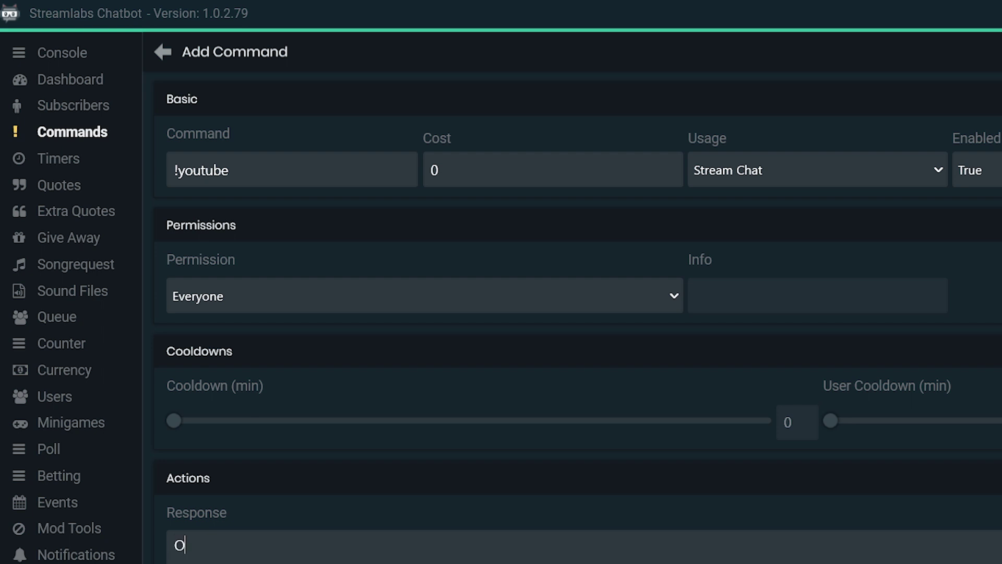
type("Please subscr")
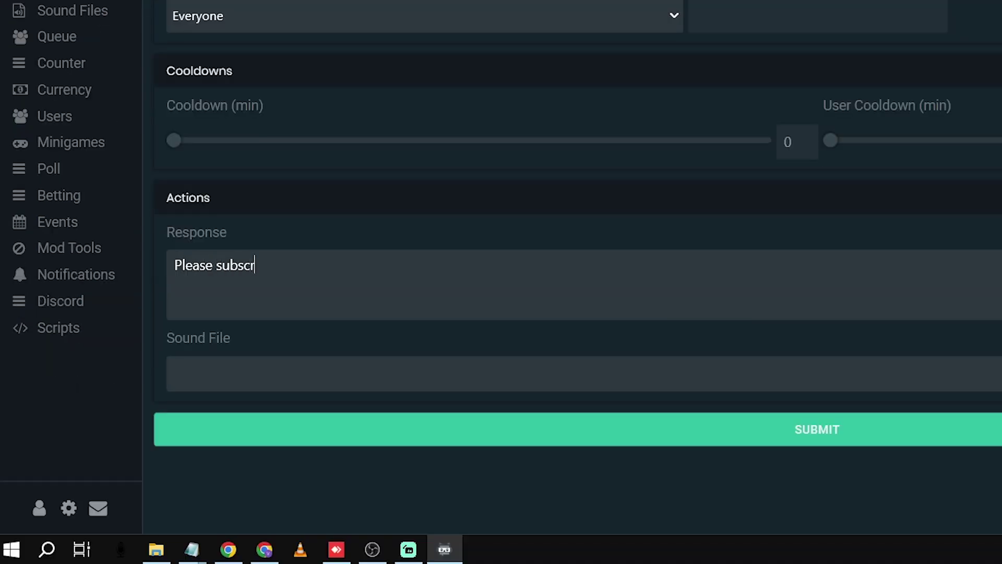
type("ibe to my youtube hen")
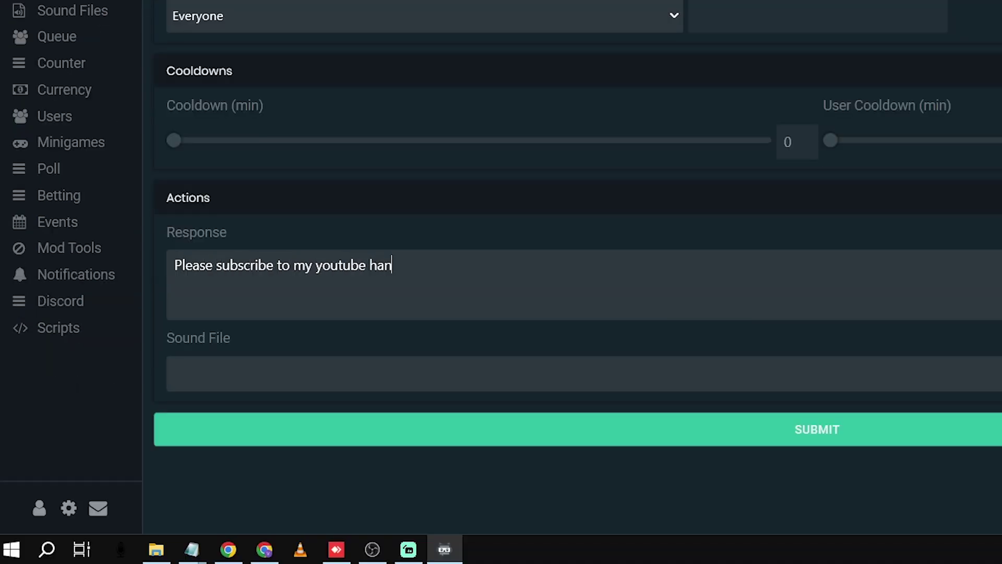
key("BackSpace")
key("BackSpace")
key("BackSpace")
type("channel. It's Easy Webber.")
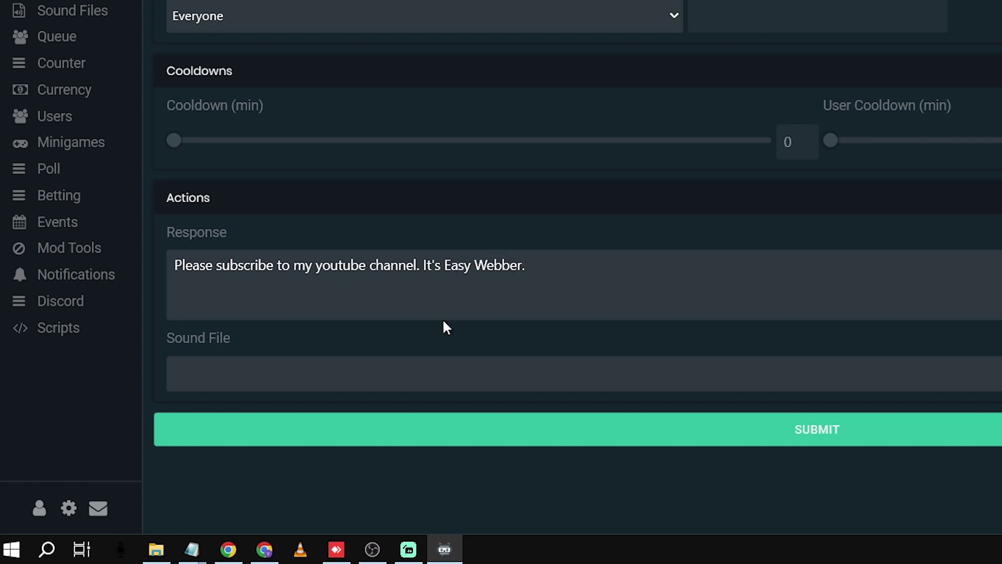
left_click(700, 443)
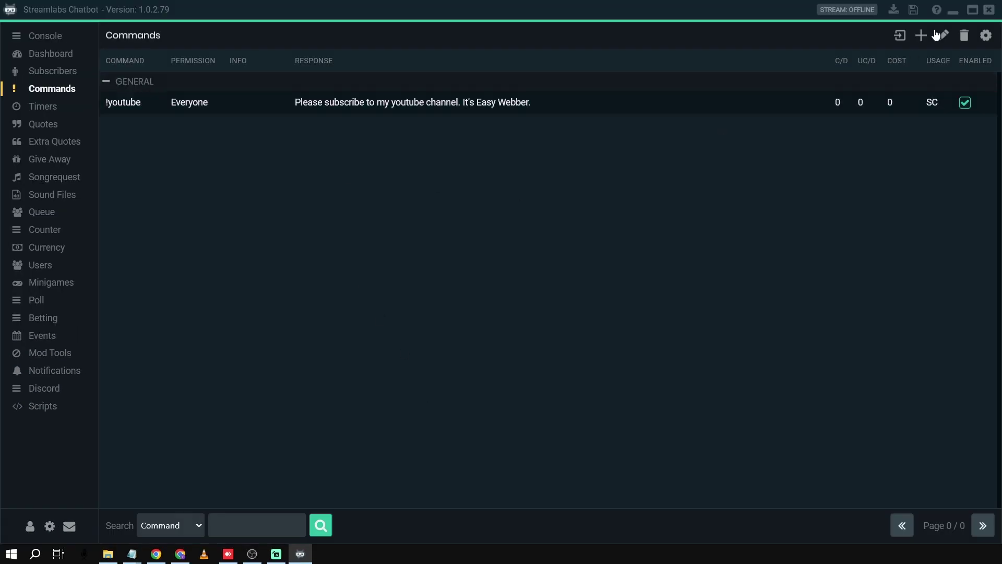
left_click(921, 35)
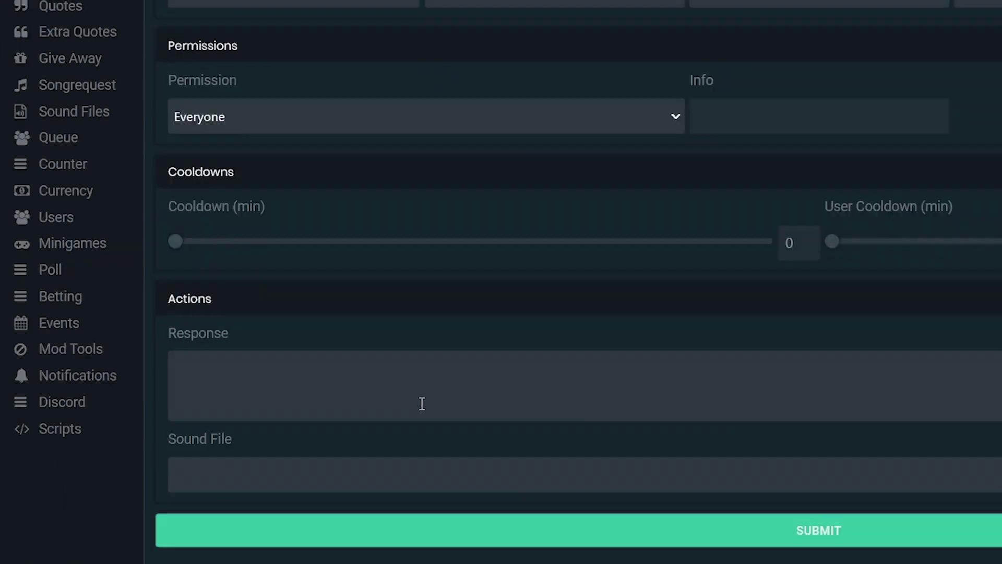
- Give the new command the reply 'Please don't forget to like this stream.' and submit it as !like
left_click(285, 380)
type("Please don't forget to like this stream")
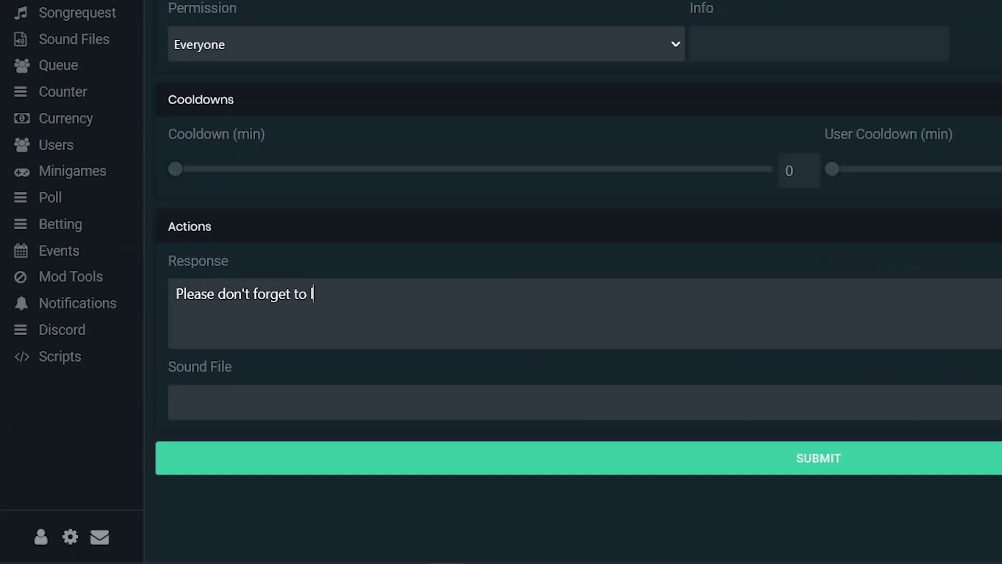
type(".")
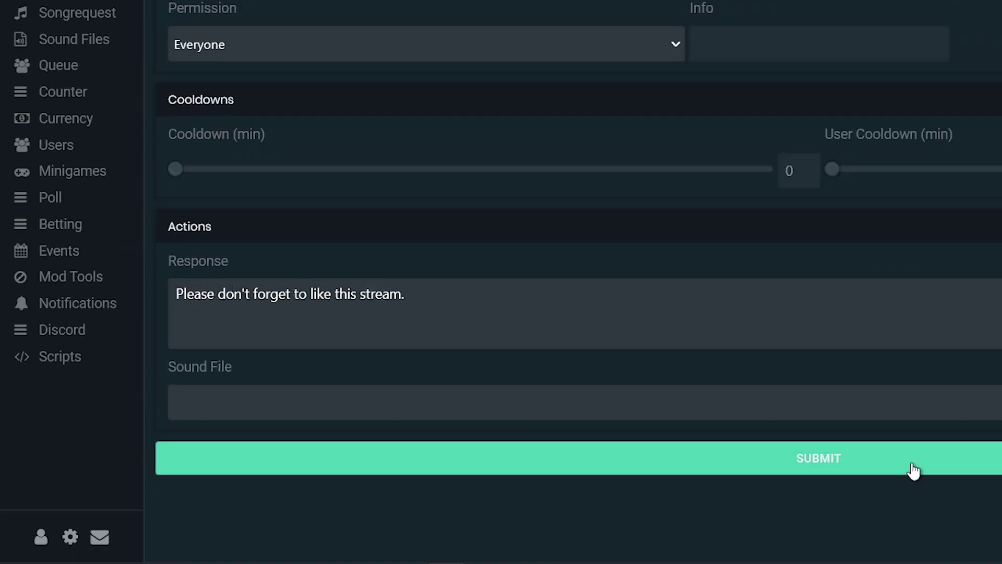
left_click(913, 469)
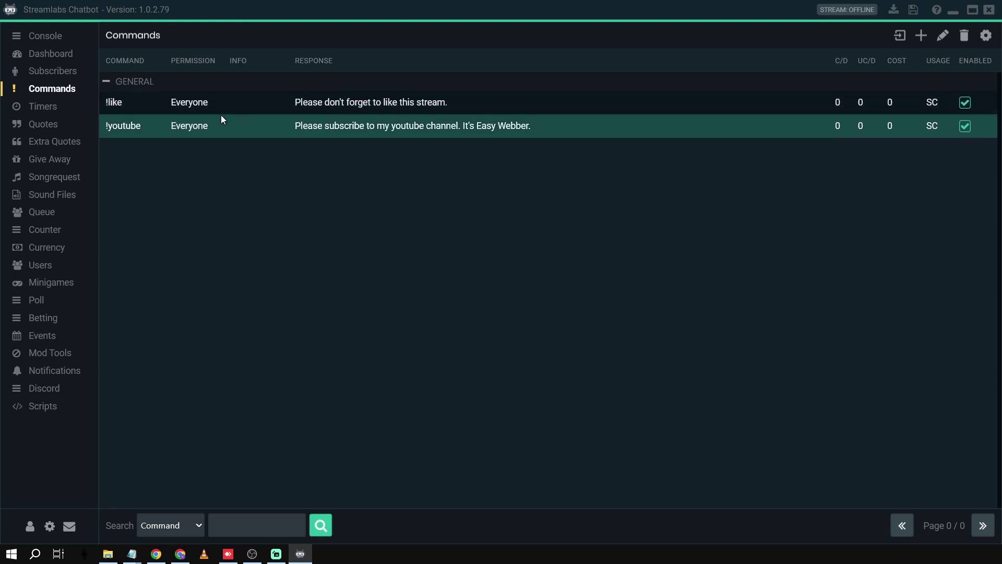
- Send a test !like message from the console's Streamer chat box
left_click(44, 36)
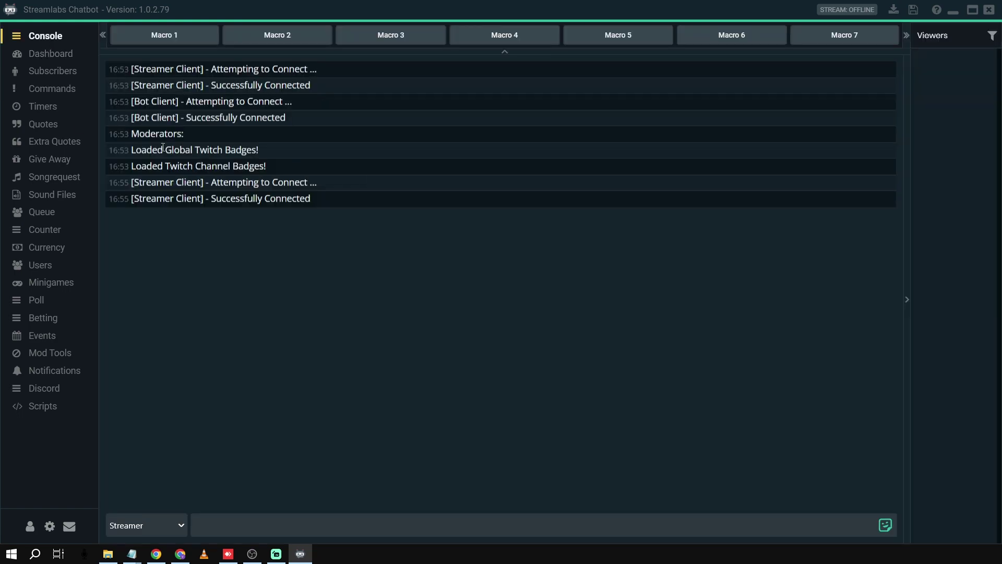
left_click(291, 529)
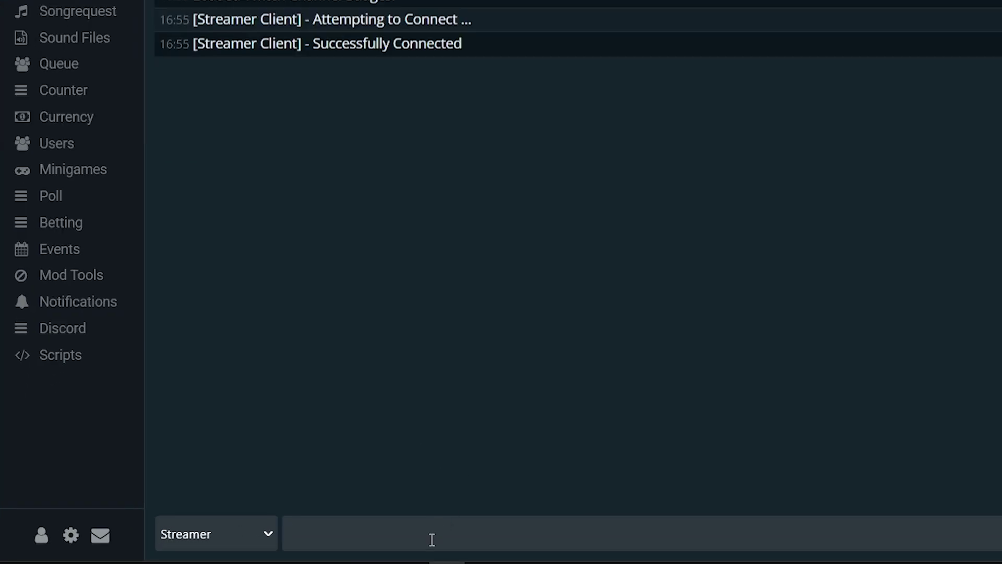
type("!like")
key("Return")
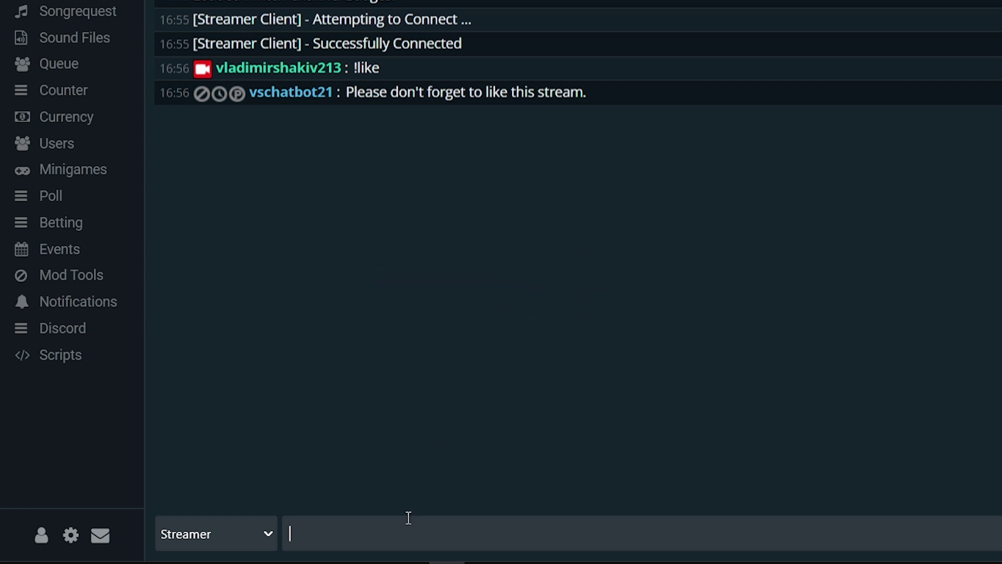
- Send !youtube in chat and check the bot's subscribe reply in the chat log
type("!subscribe")
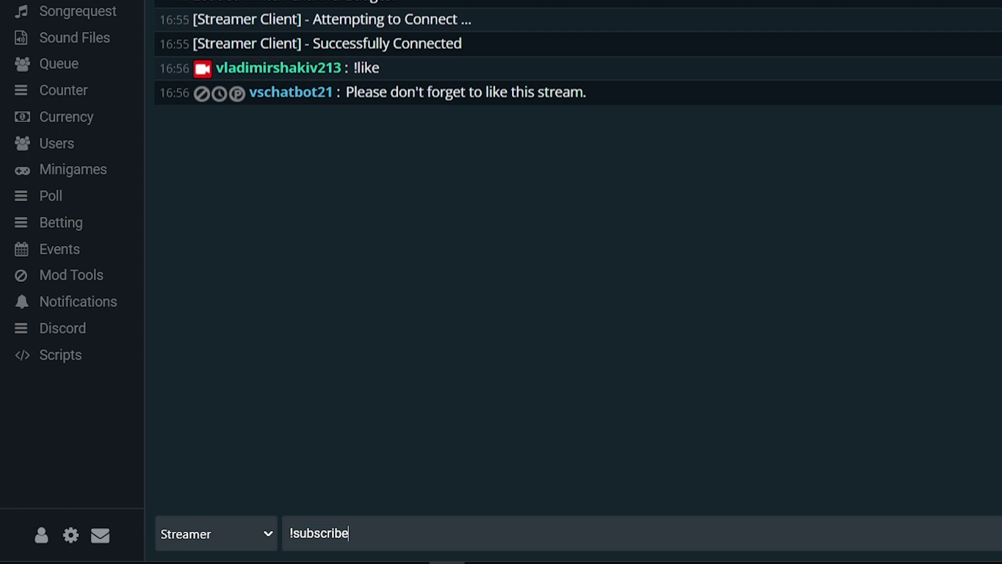
key("ctrl+a")
type("!youtube")
key("Return")
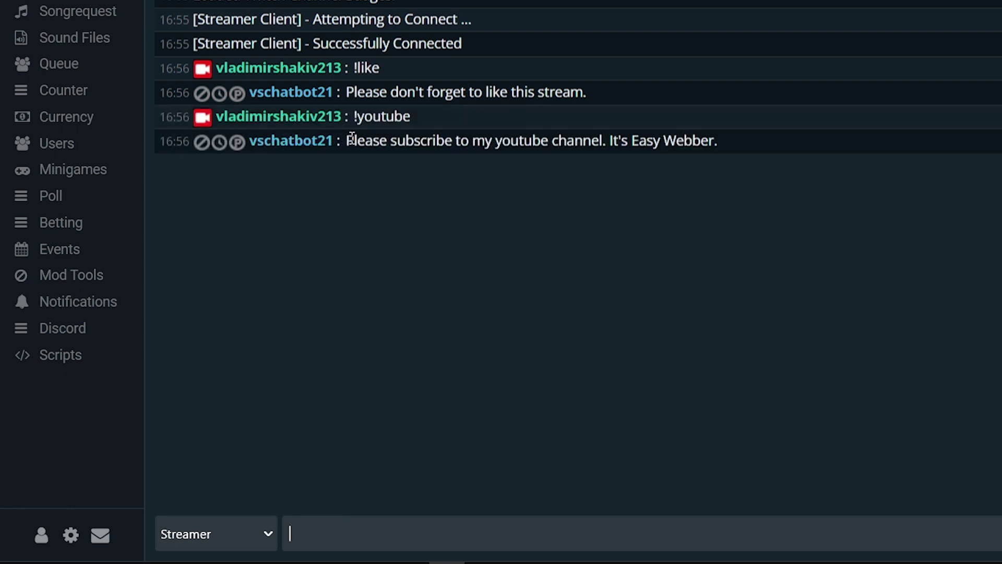
left_click_drag(397, 140, 503, 140)
left_click(564, 137)
left_click_drag(747, 146, 257, 43)
left_click(965, 169)
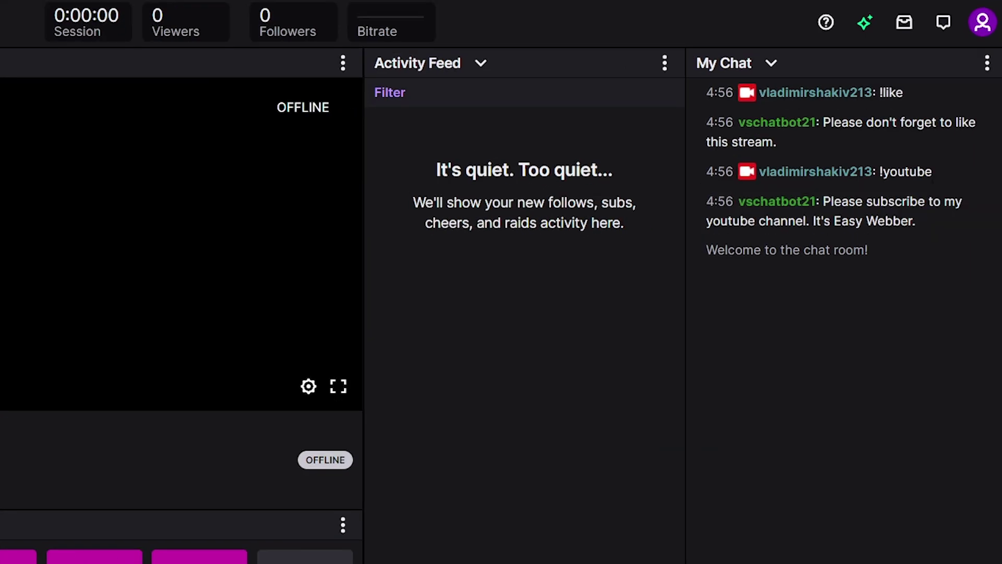
- Pop the My Chat panel out into its own window and select its web address
left_click(986, 111)
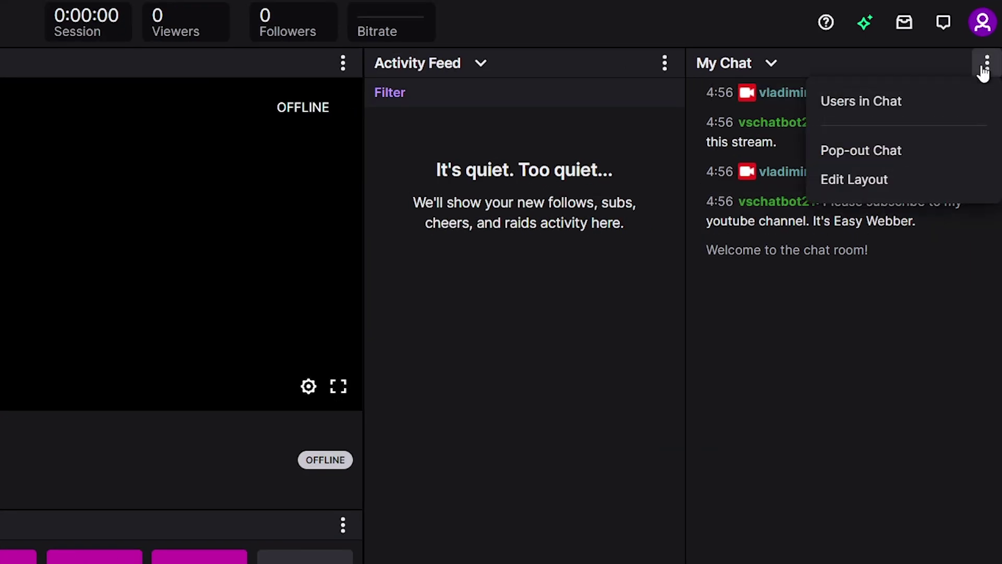
left_click(872, 157)
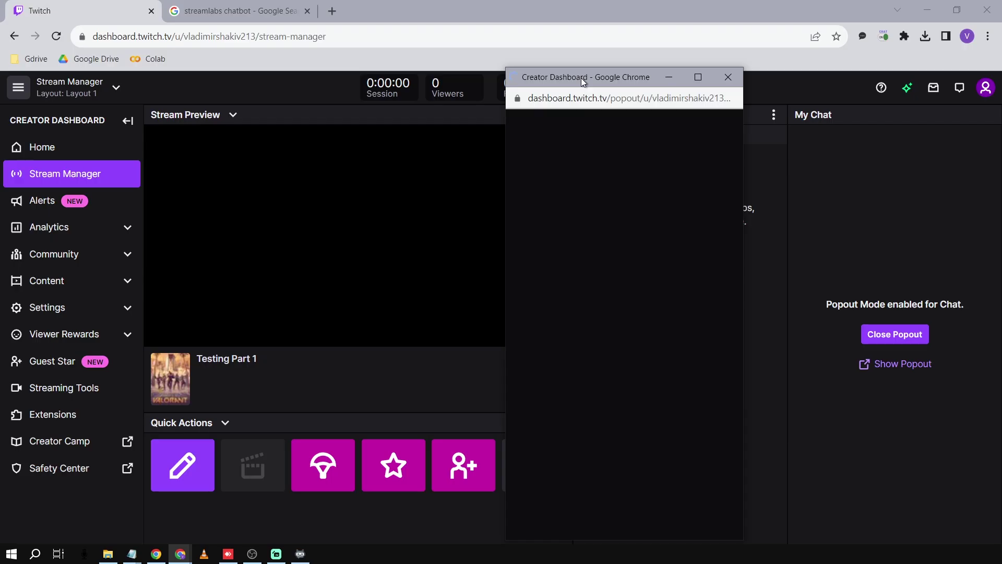
left_click_drag(581, 77, 519, 60)
left_click(517, 82)
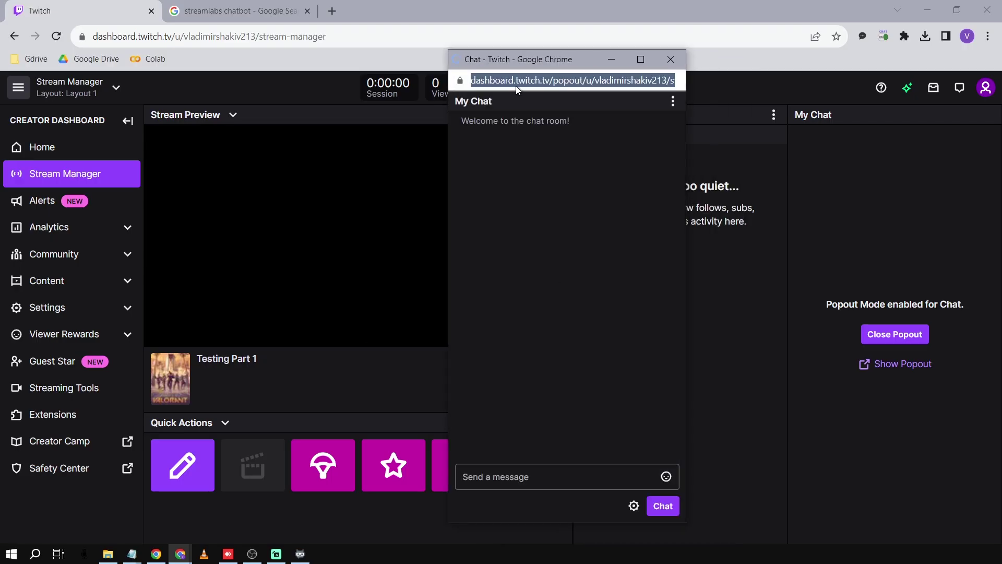
- Dock a Website panel with the pasted popout chat URL in the editor's right slot and save
left_click(277, 554)
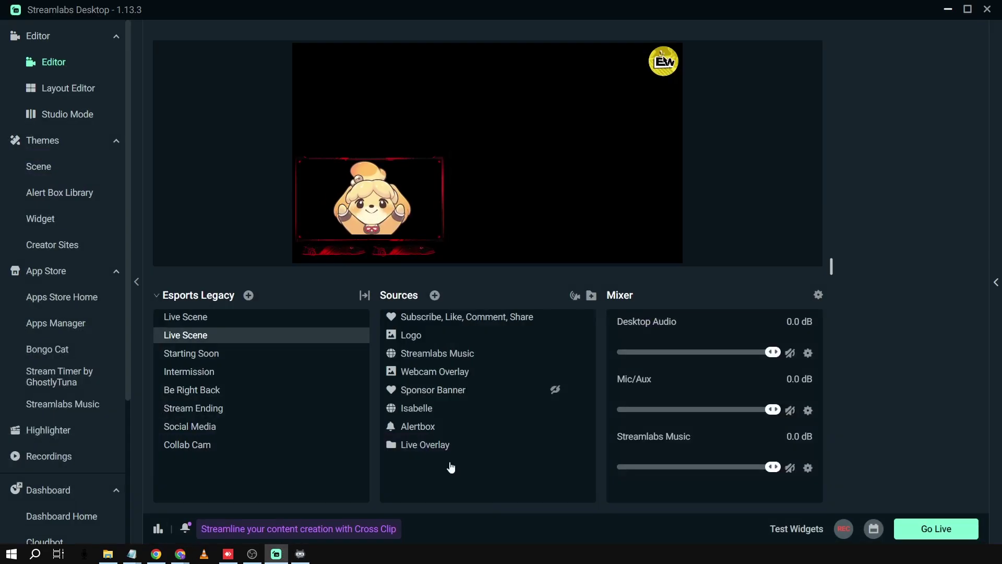
left_click(76, 90)
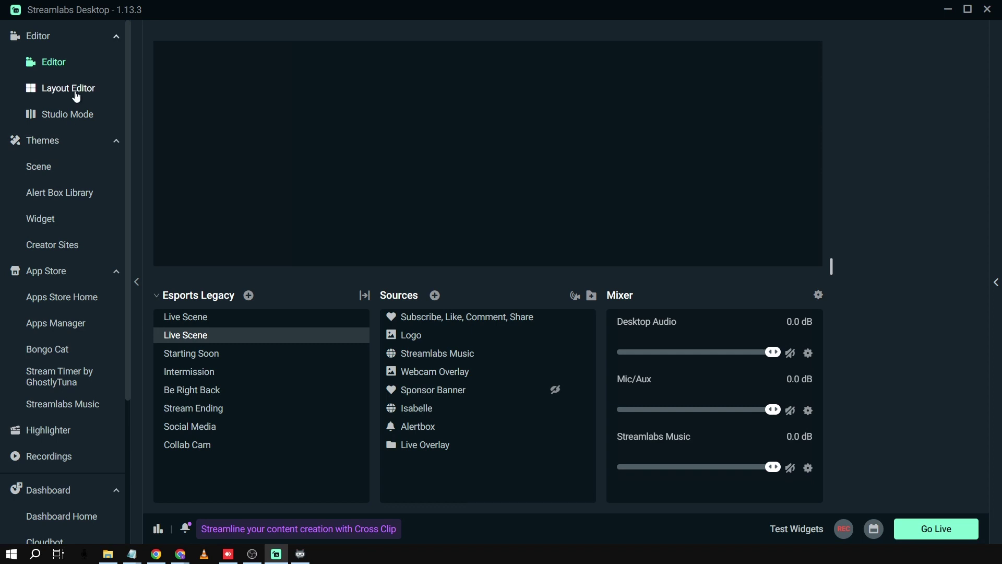
scroll(228, 209, "down", 1)
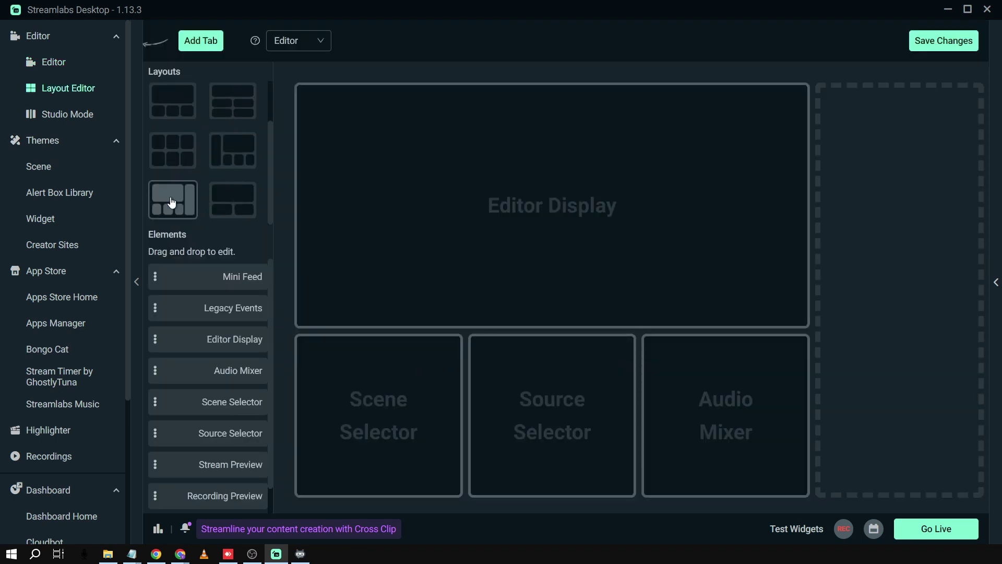
scroll(203, 428, "down", 1)
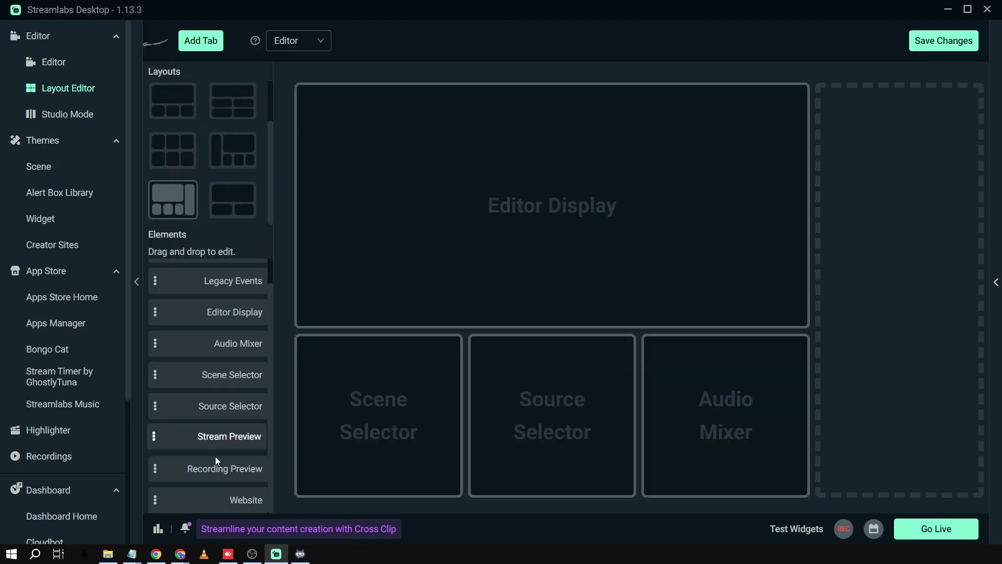
left_click_drag(217, 500, 861, 295)
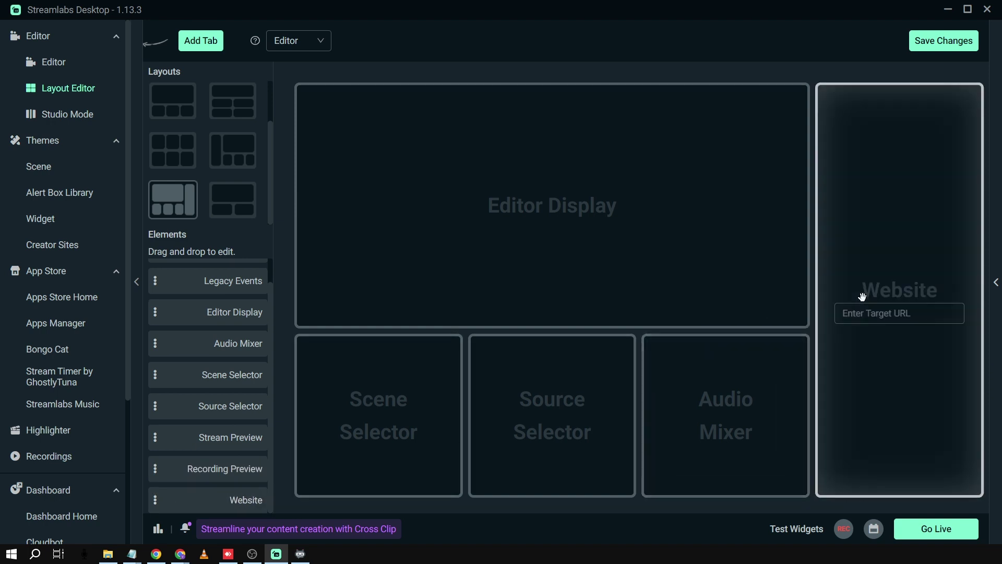
left_click(886, 319)
type("6b408a864e823c6aad9239f")
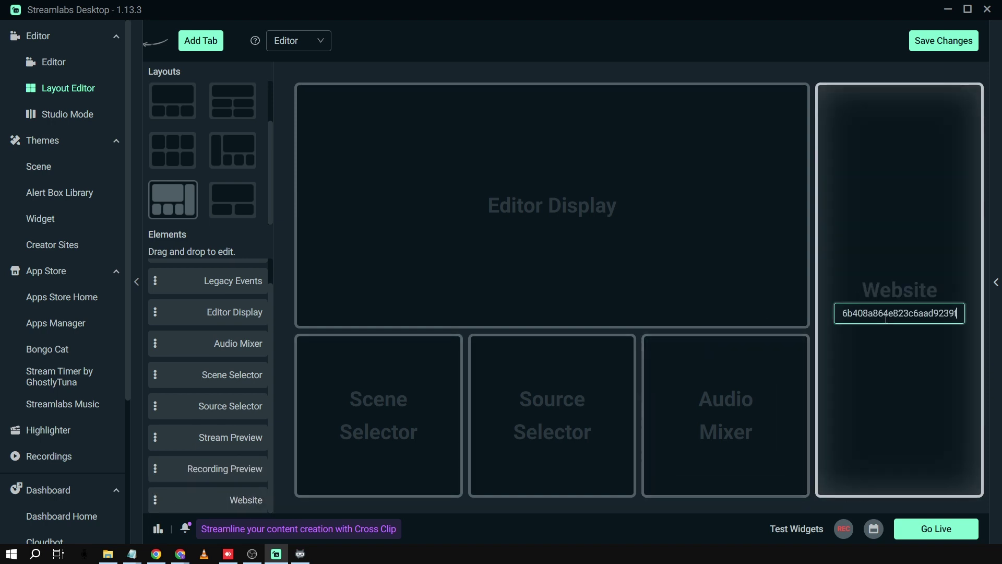
left_click(944, 42)
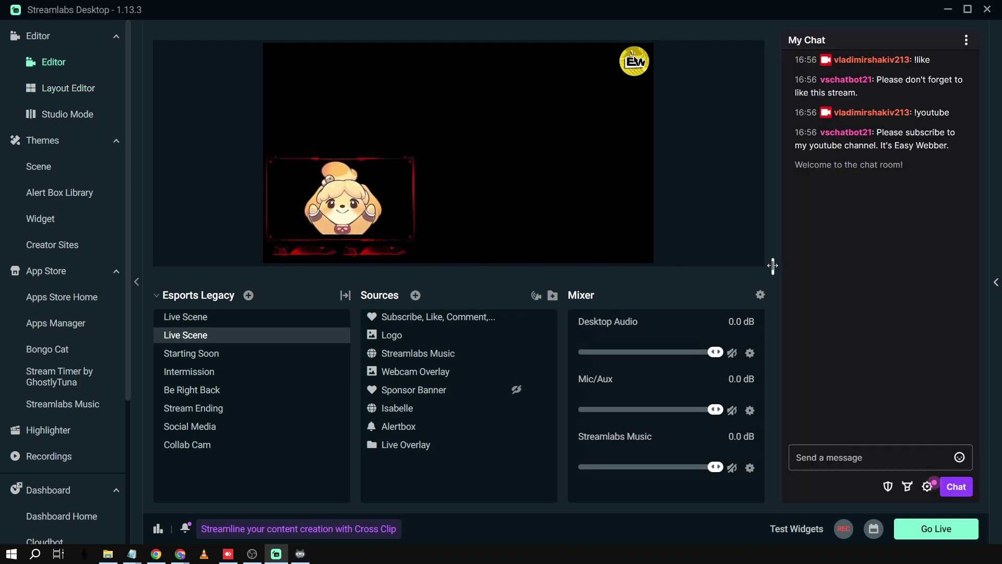
- Type !like into the docked chat panel's message box
left_click(818, 456)
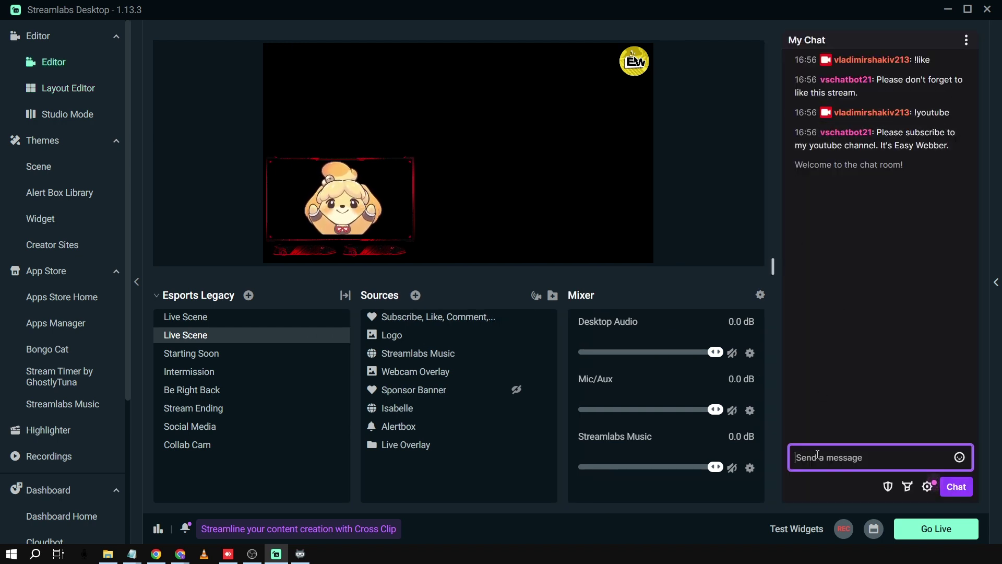
type("!like")
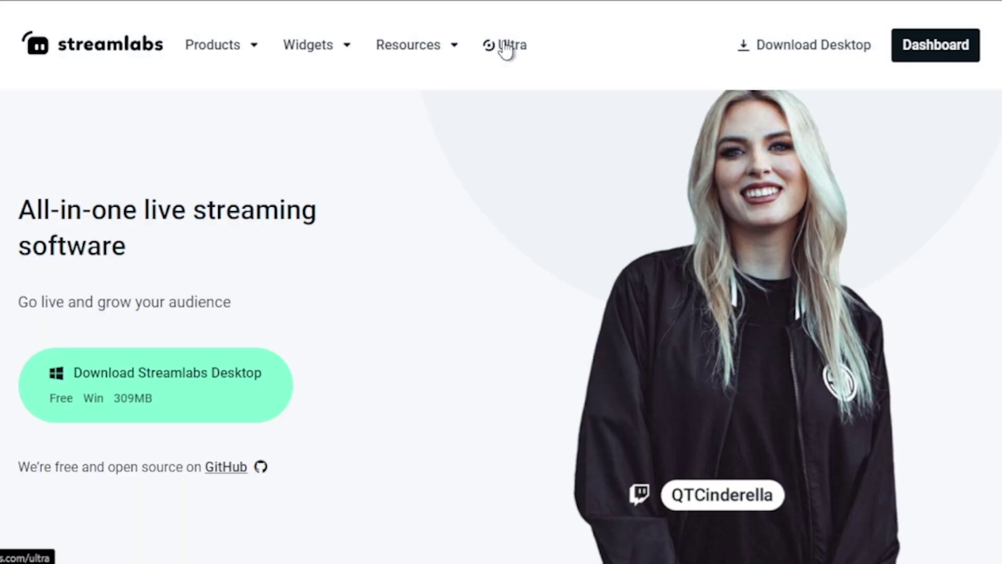
- Go from the Streamlabs Ultra page to the Video Editor product page
left_click(506, 45)
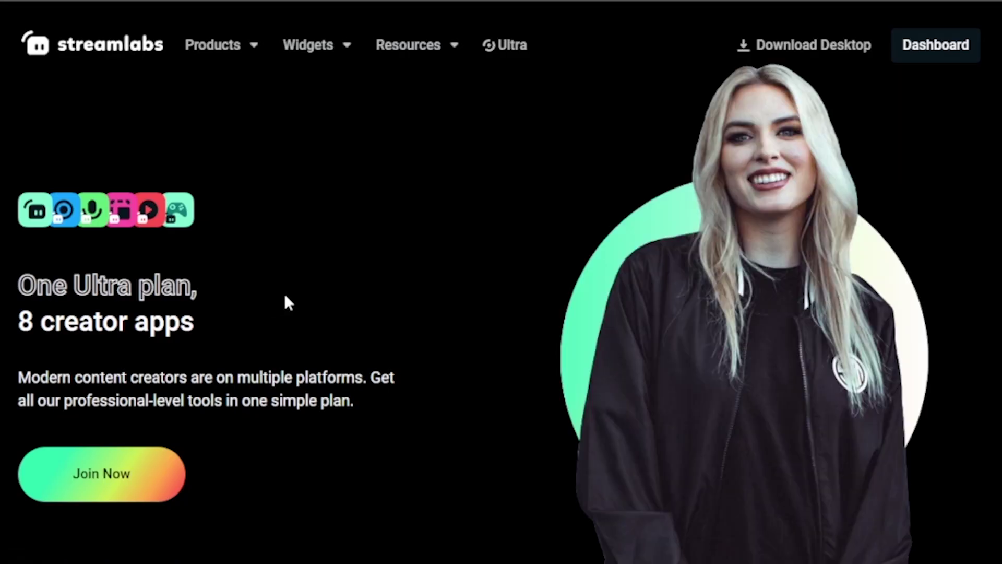
scroll(284, 298, "down", 10)
scroll(284, 302, "down", 8)
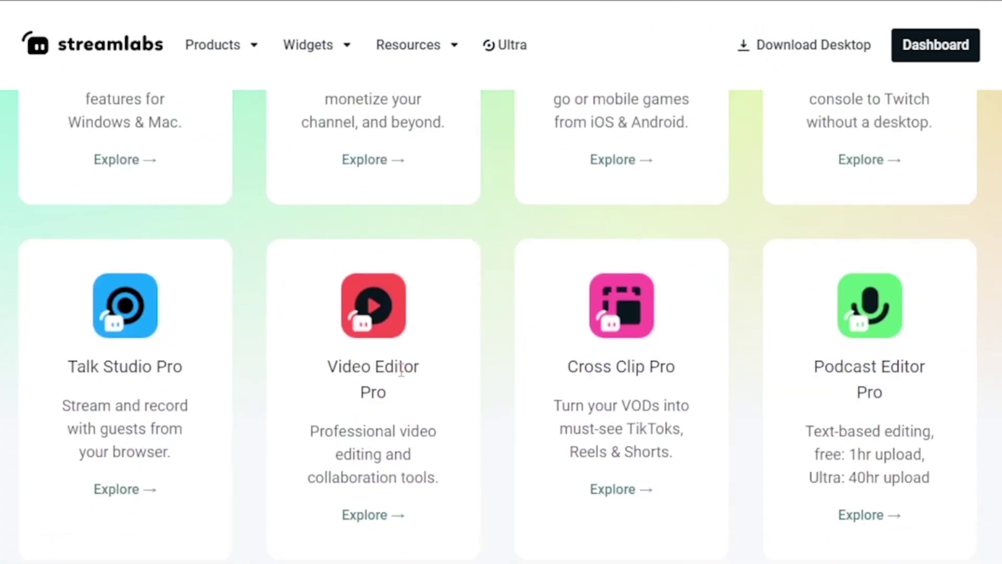
left_click(375, 516)
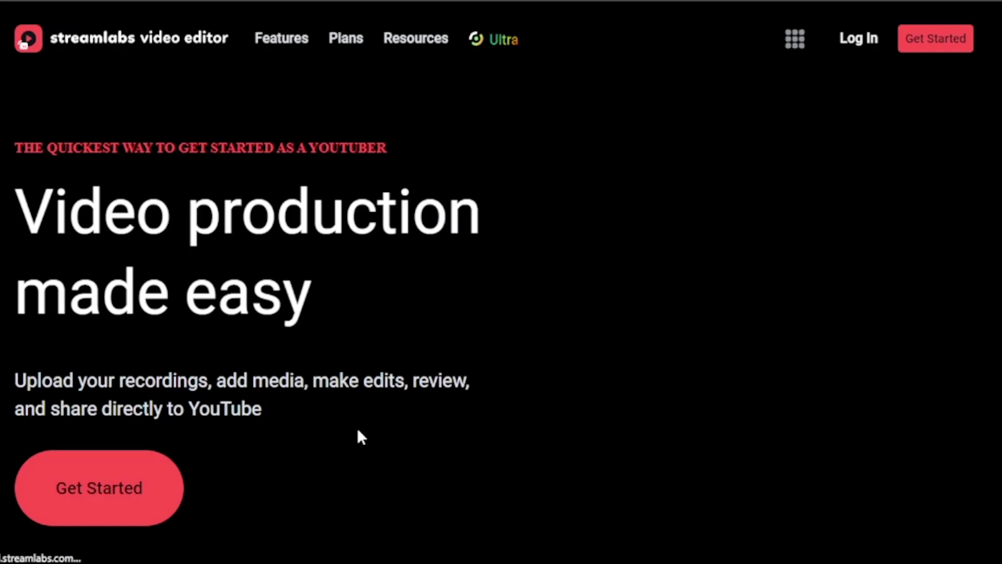
scroll(361, 436, "down", 10)
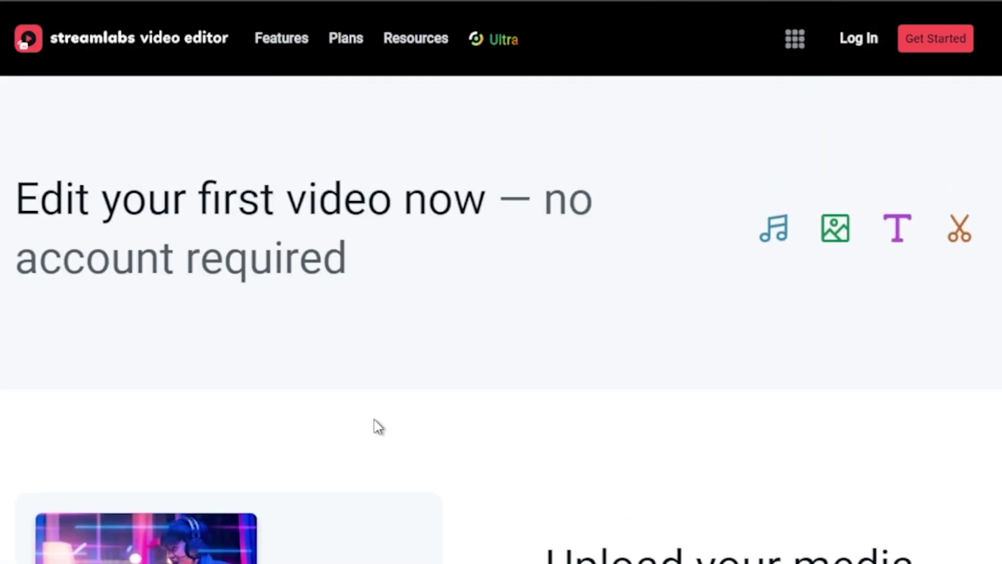
scroll(379, 428, "down", 20)
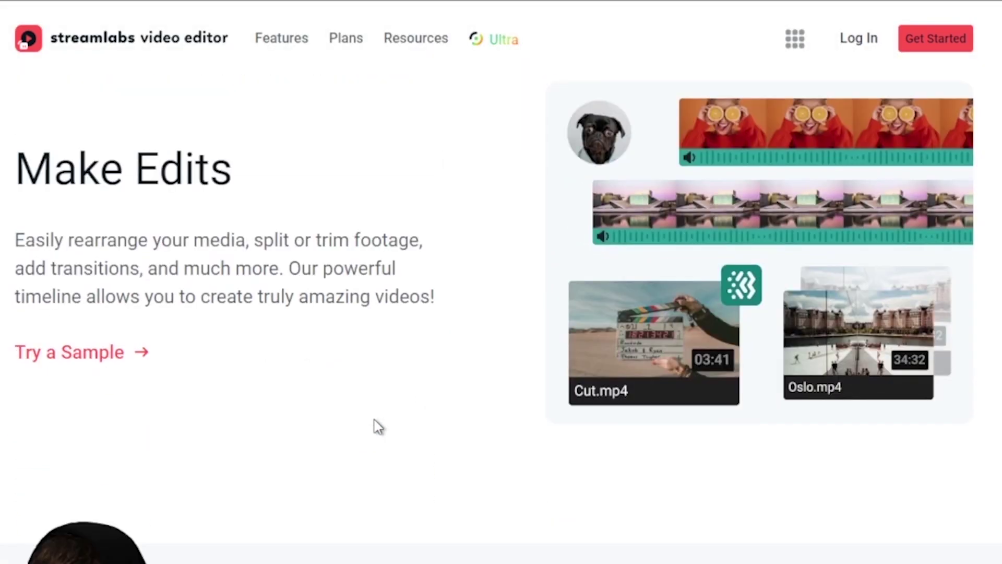
scroll(374, 421, "down", 10)
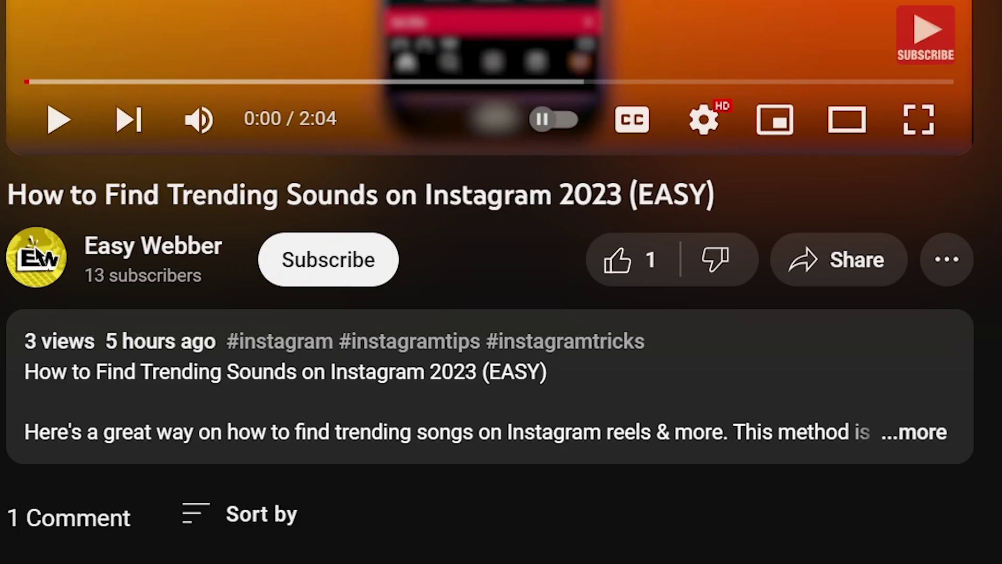
left_click(312, 245)
left_click(443, 280)
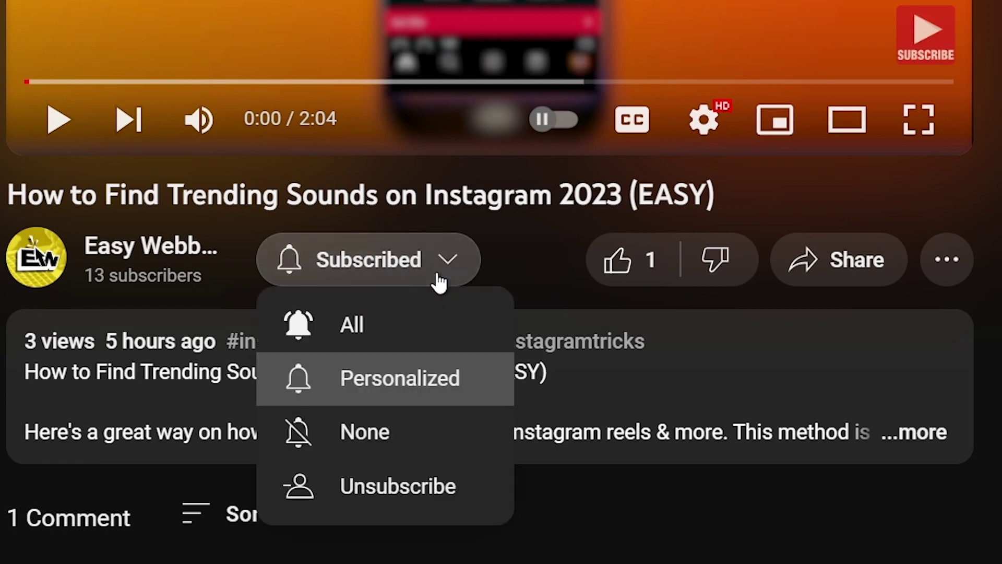
left_click(375, 334)
left_click(614, 266)
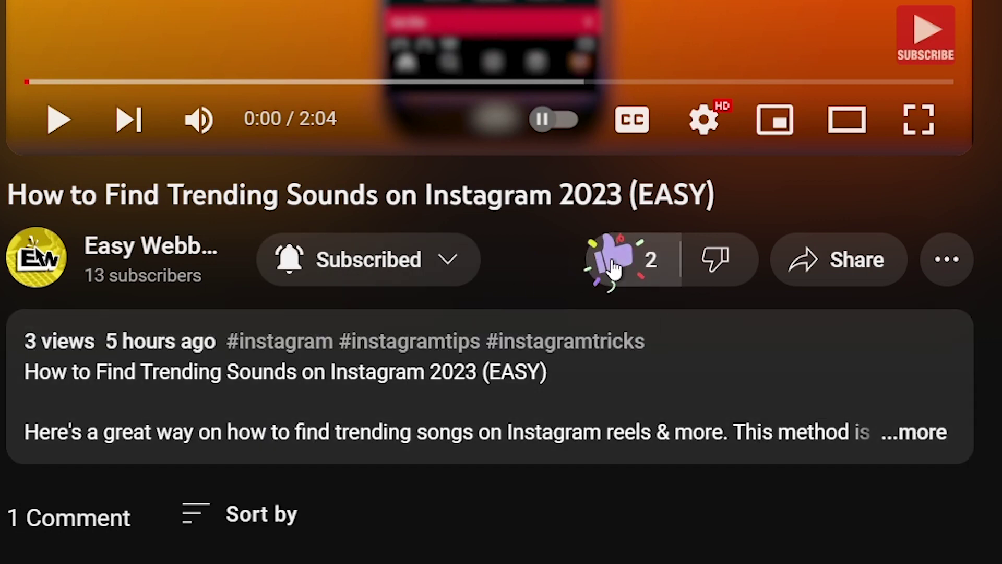